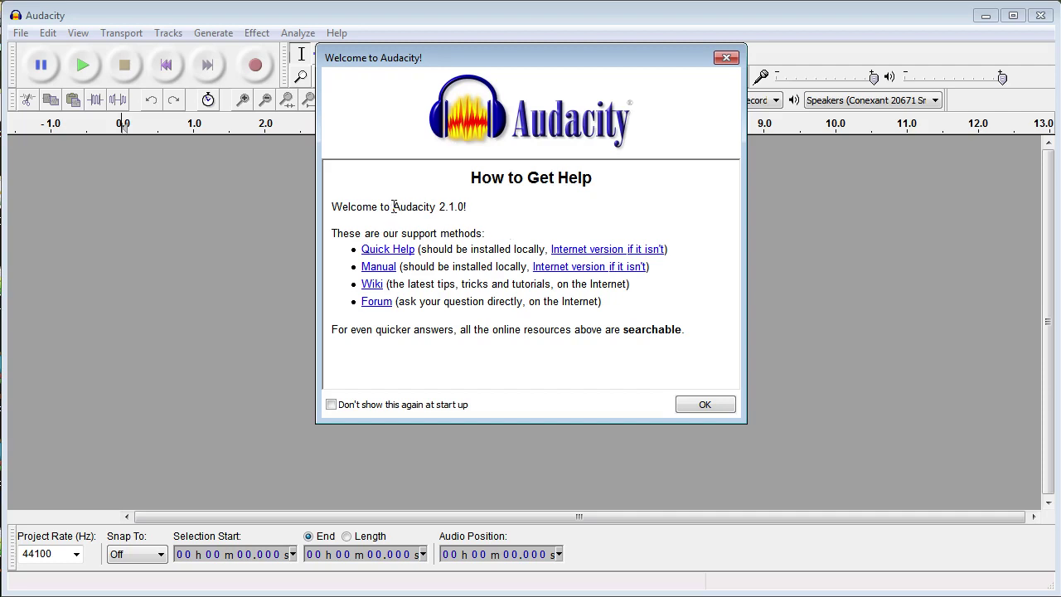
Step: Dismiss the welcome window
left_click_drag(392, 206, 440, 207)
left_click(533, 209)
left_click(702, 405)
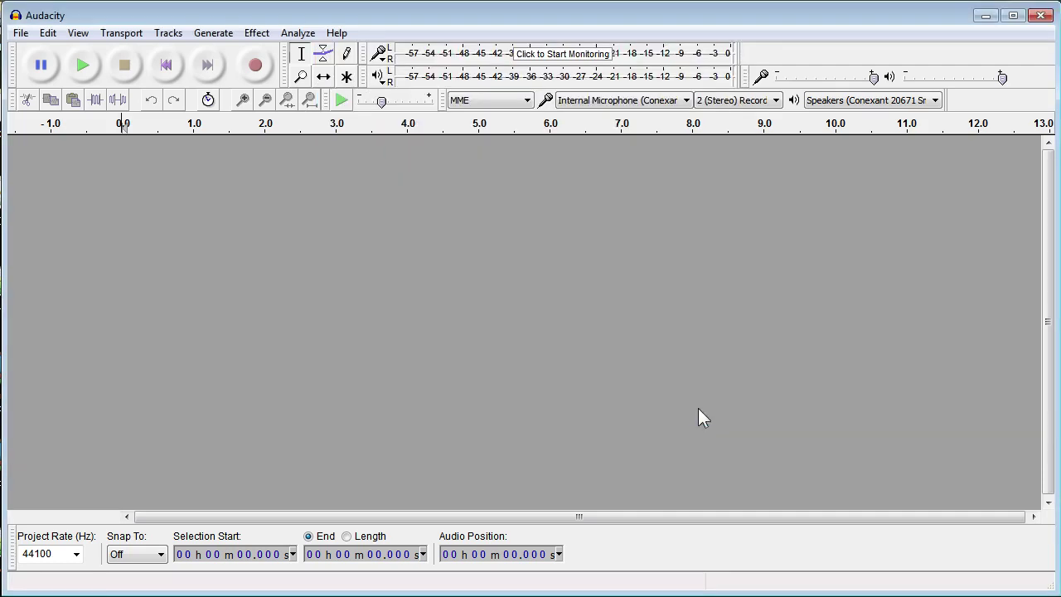
Step: Import the recent file MASTR002.WAV, making a copy of the file before editing
left_click(19, 34)
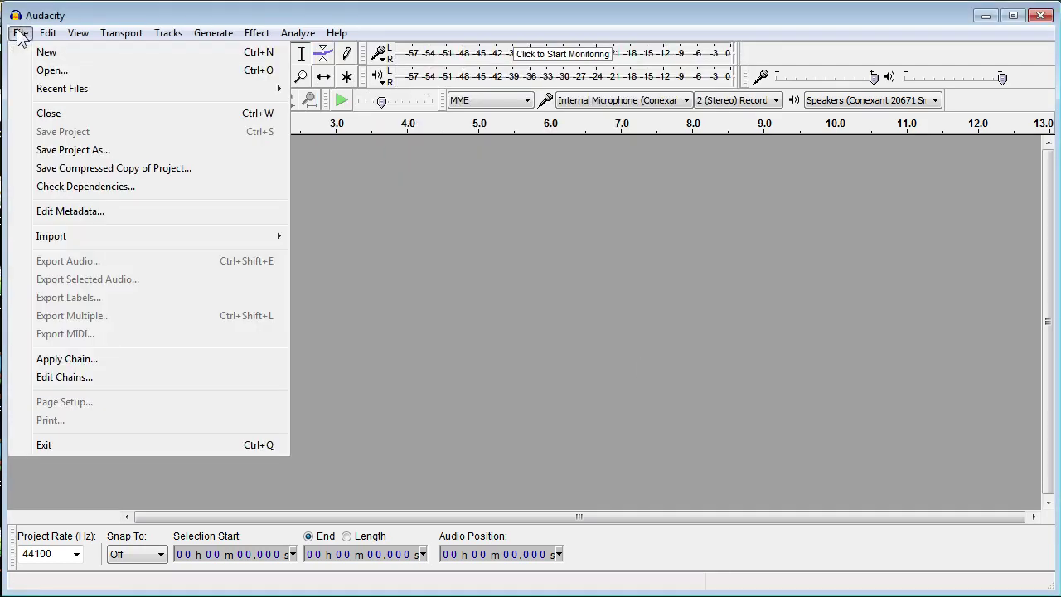
mouse_move(117, 86)
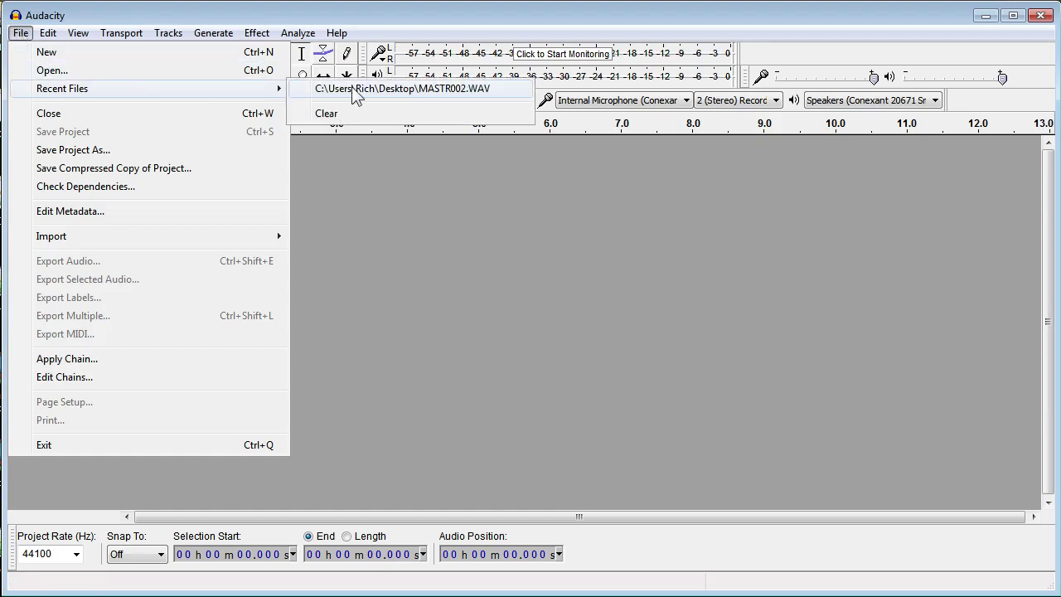
left_click(357, 89)
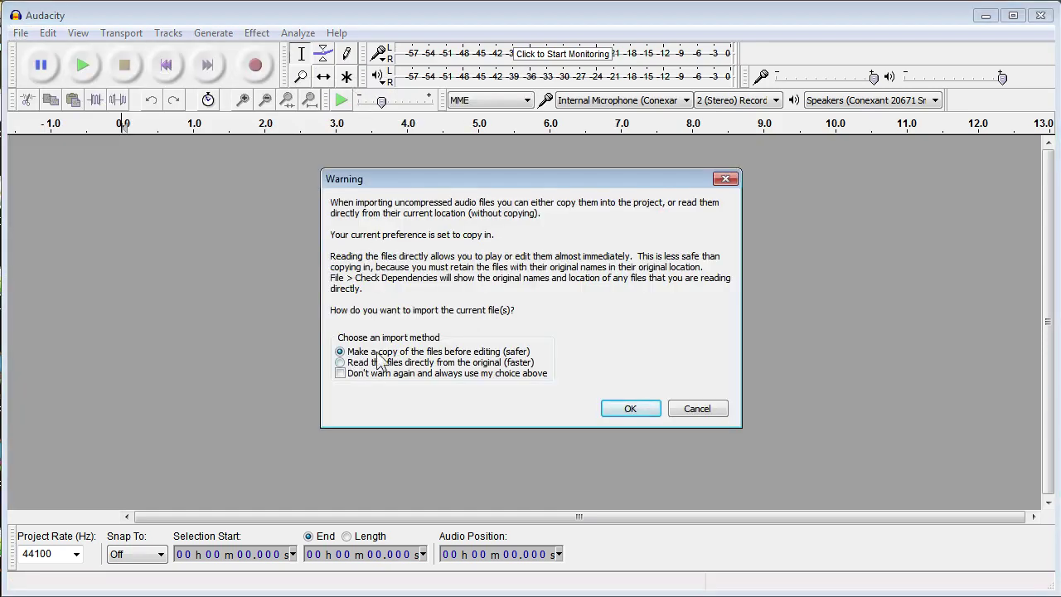
left_click(613, 407)
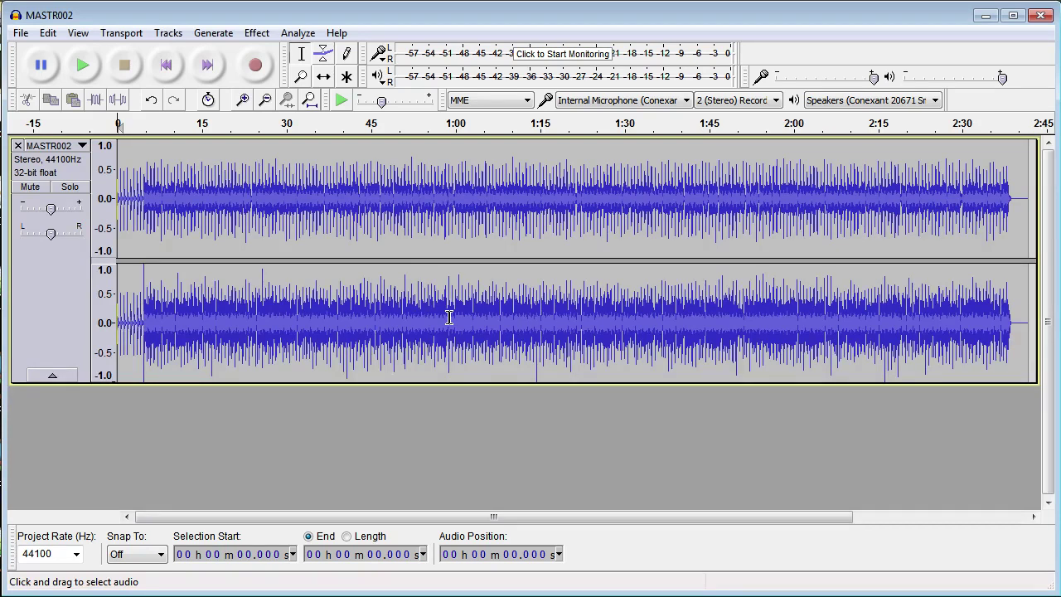
left_click(286, 197)
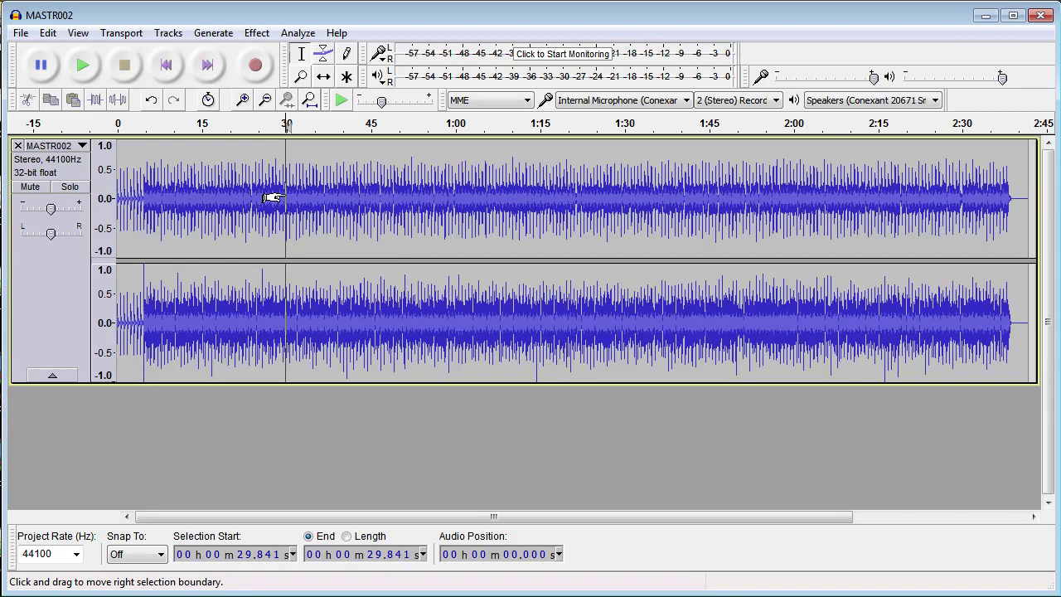
left_click(360, 209)
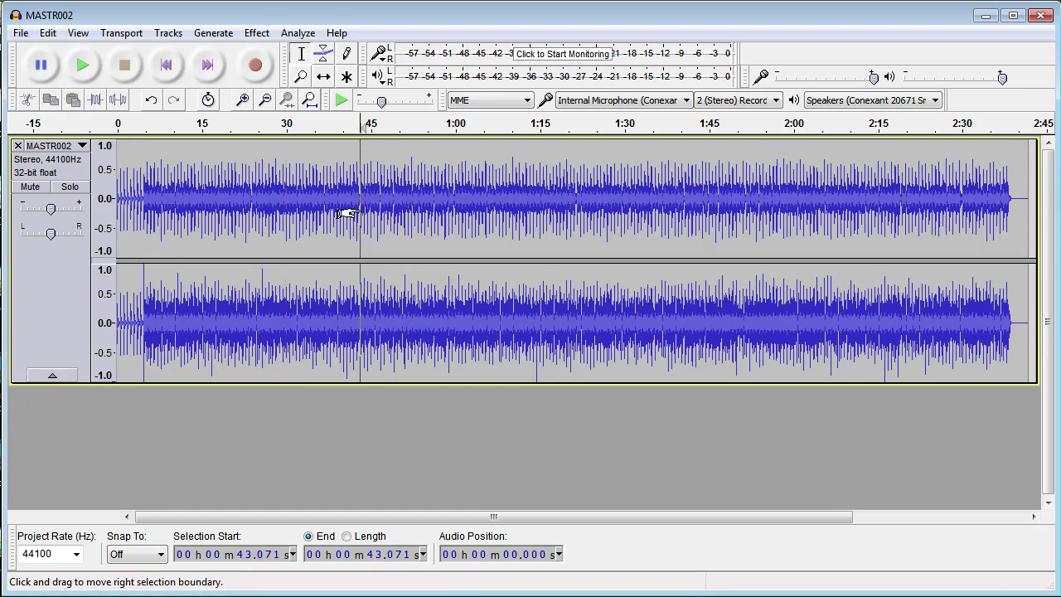
left_click(415, 207)
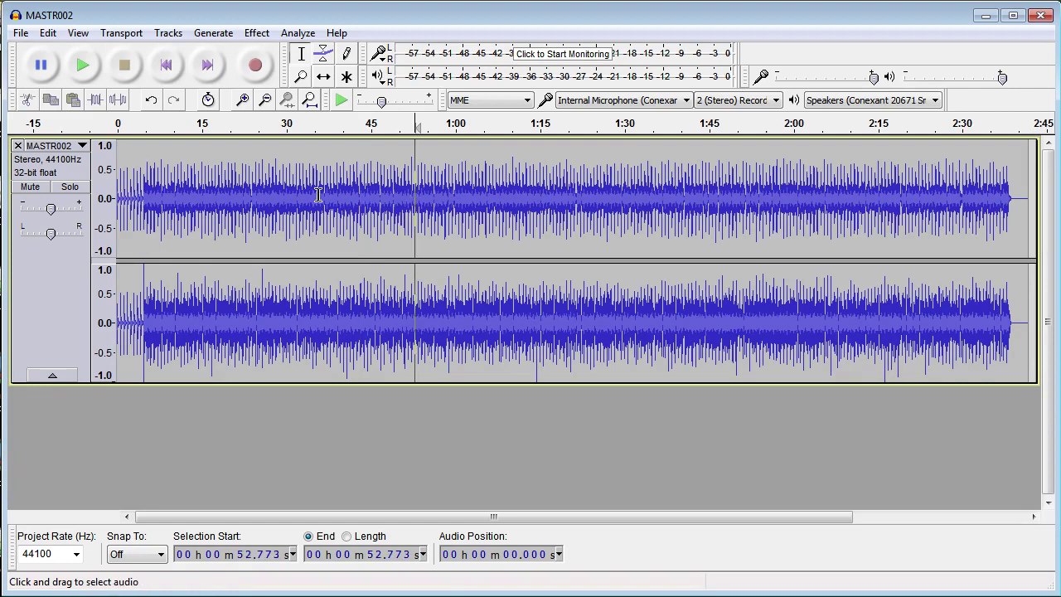
left_click(307, 194)
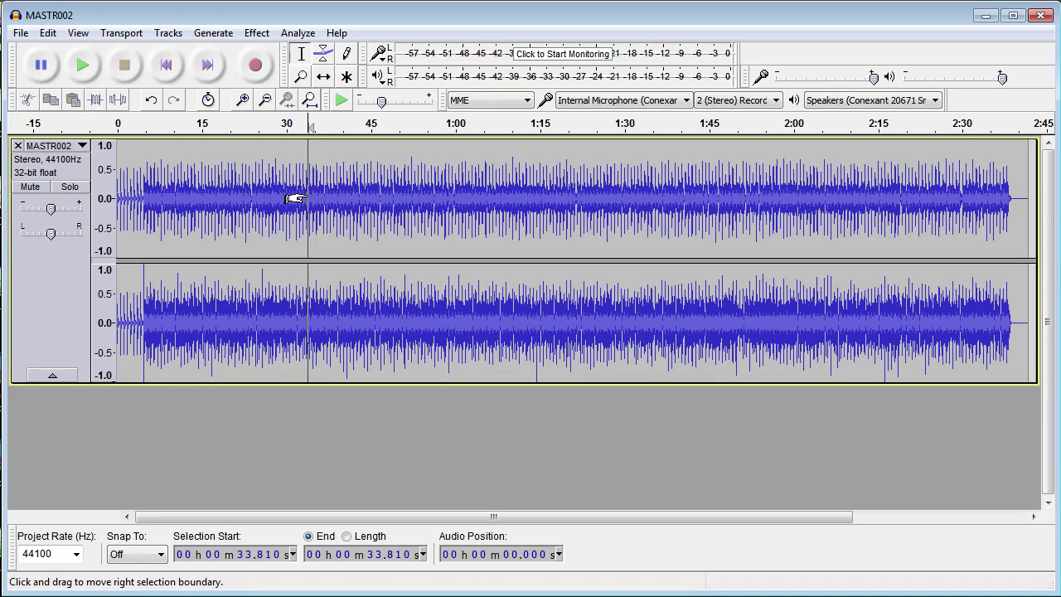
left_click(202, 203)
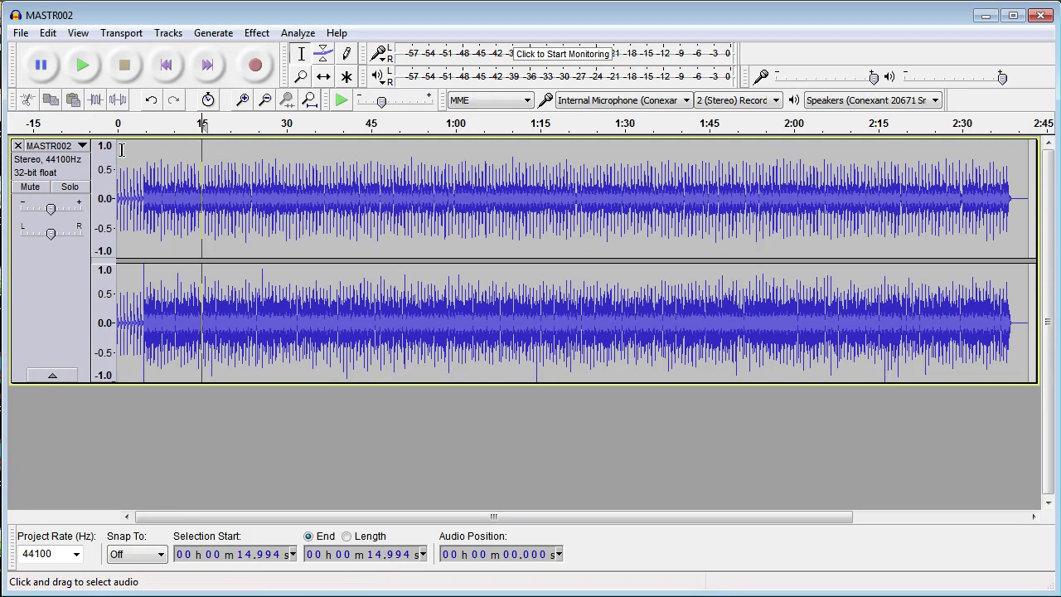
Step: Play the imported track from its beginning, then stop playback
left_click(166, 66)
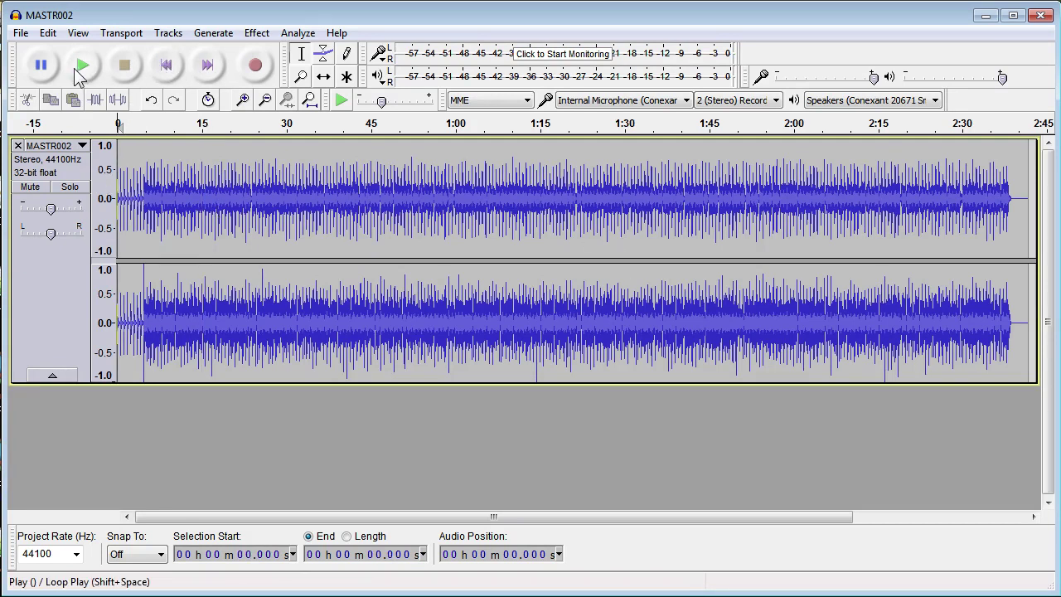
left_click(76, 69)
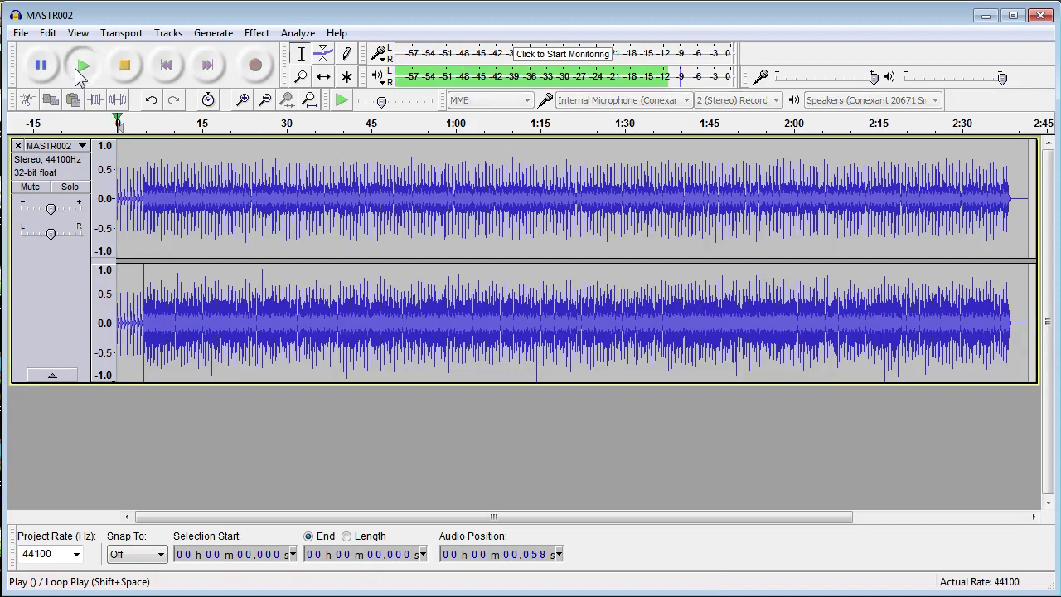
left_click(126, 66)
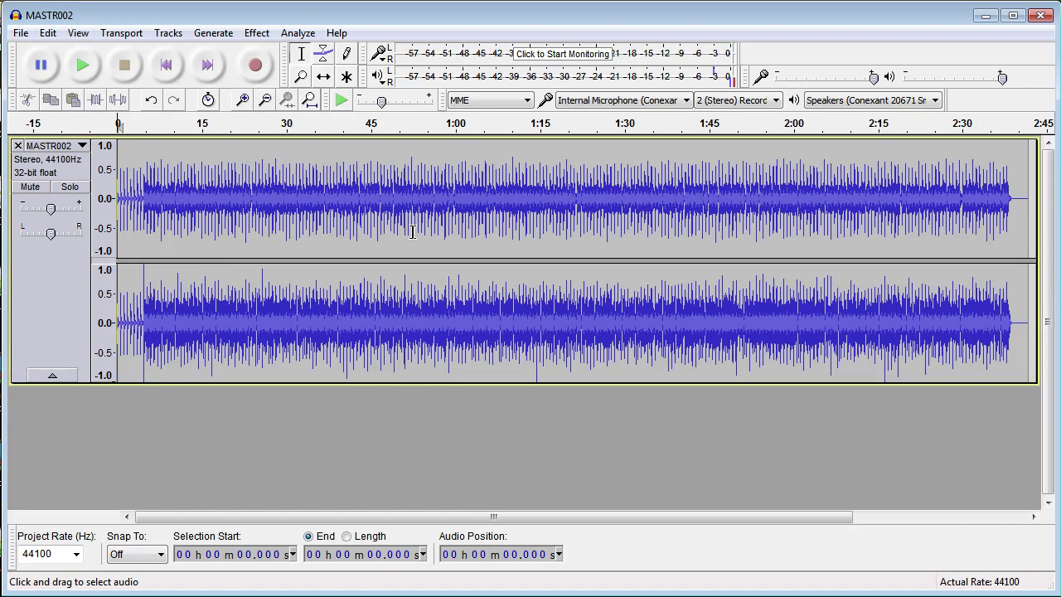
left_click_drag(301, 197, 407, 197)
left_click(477, 205)
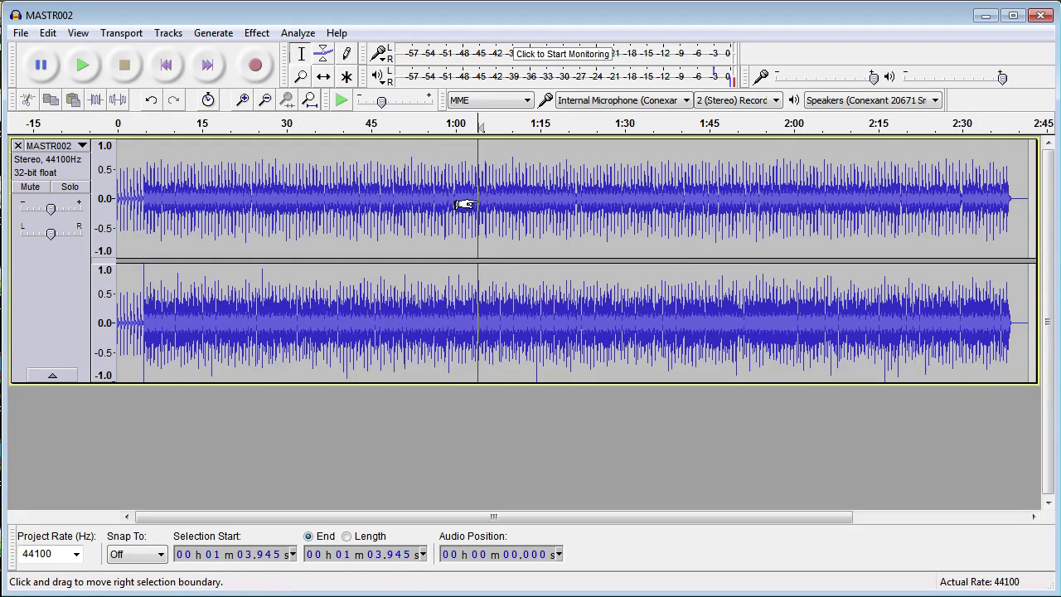
left_click(216, 182)
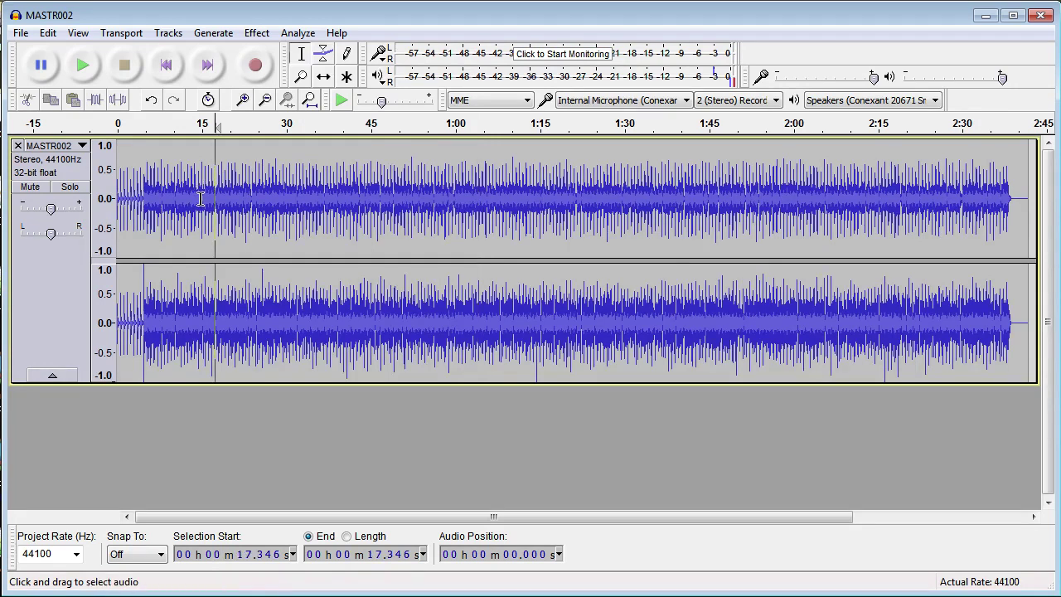
left_click(190, 208)
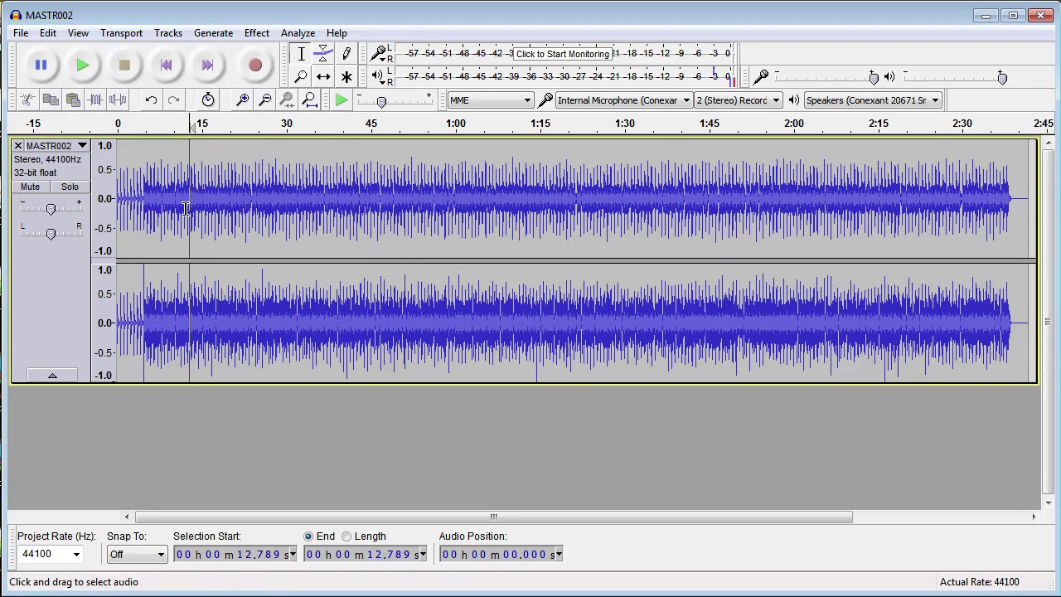
Step: Try selecting the whole track and then only the section from about 30.6 s to 61 s, and clear the selection
left_click(48, 33)
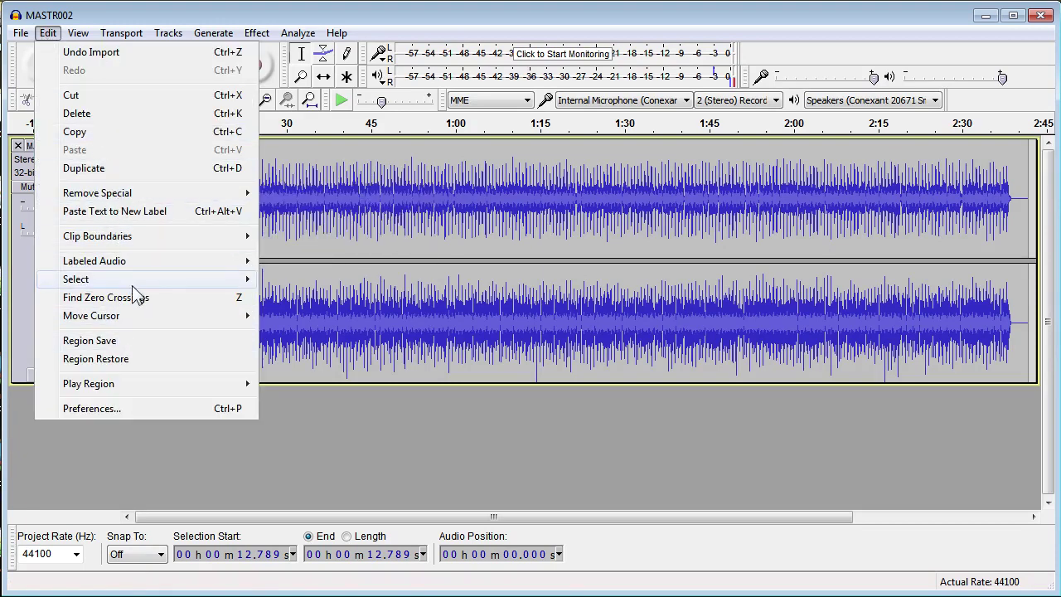
mouse_move(169, 278)
left_click(302, 278)
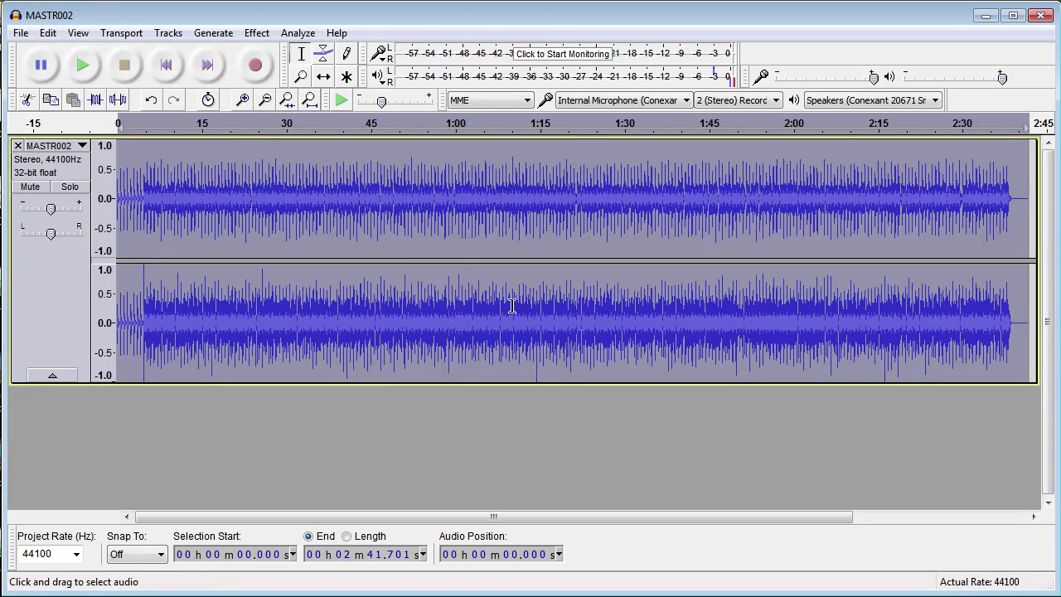
left_click_drag(289, 217, 461, 220)
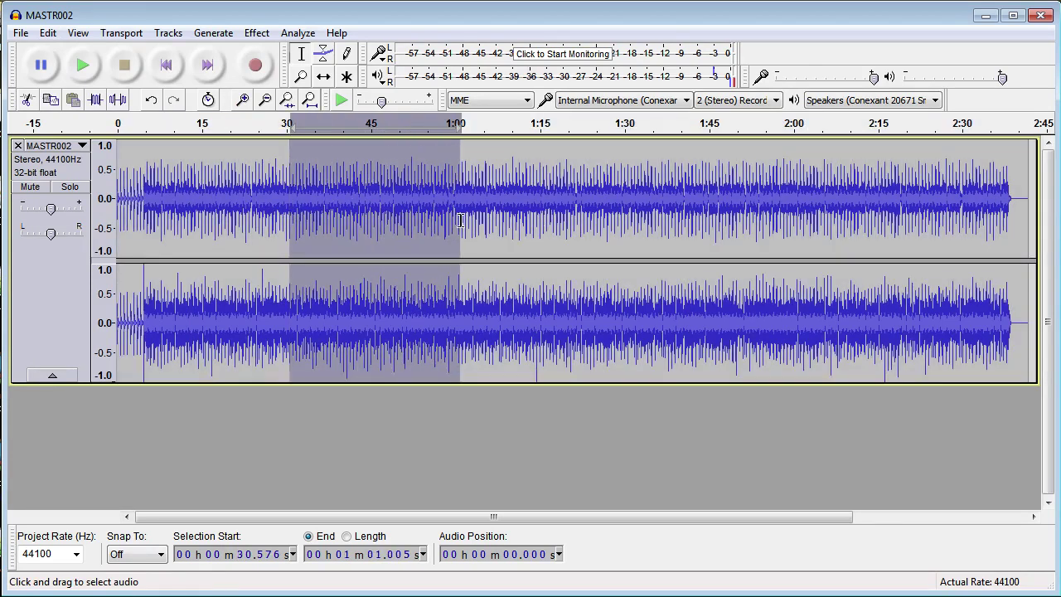
left_click(181, 217)
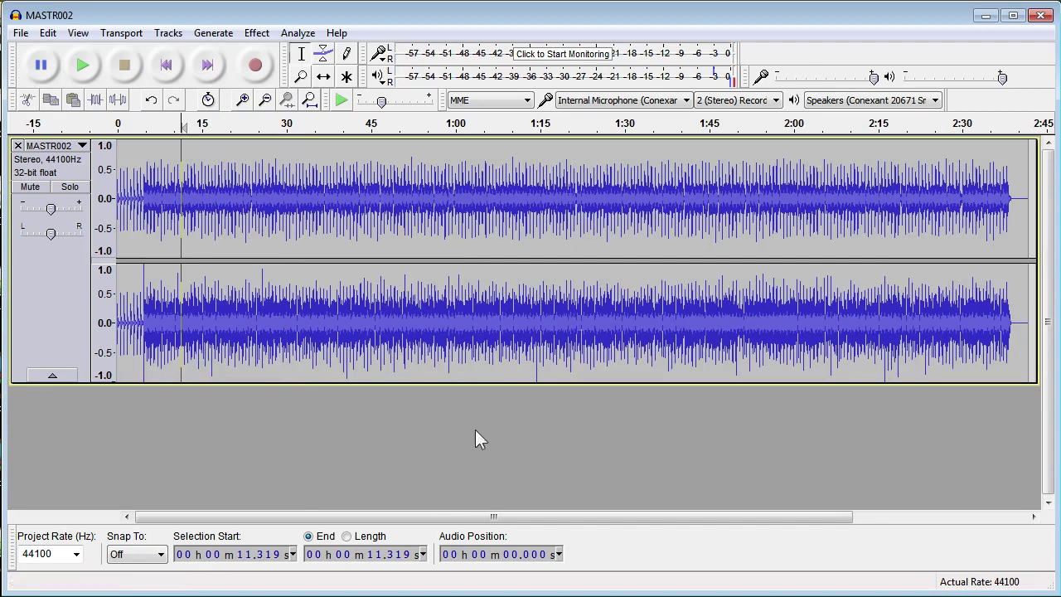
Step: Select the entire audio of the MASTR002 track
left_click(48, 33)
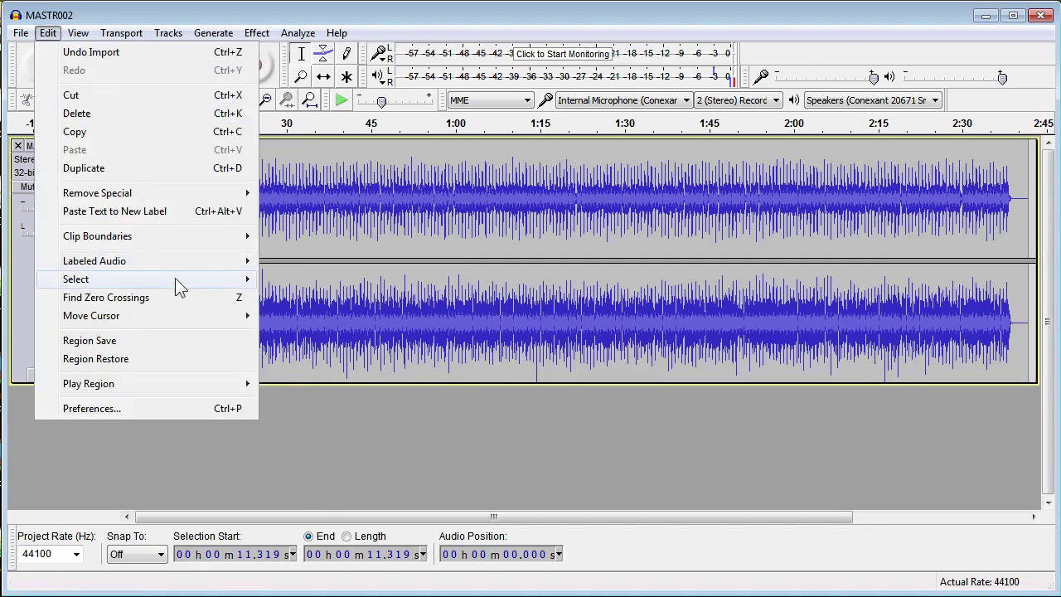
mouse_move(178, 281)
left_click(287, 279)
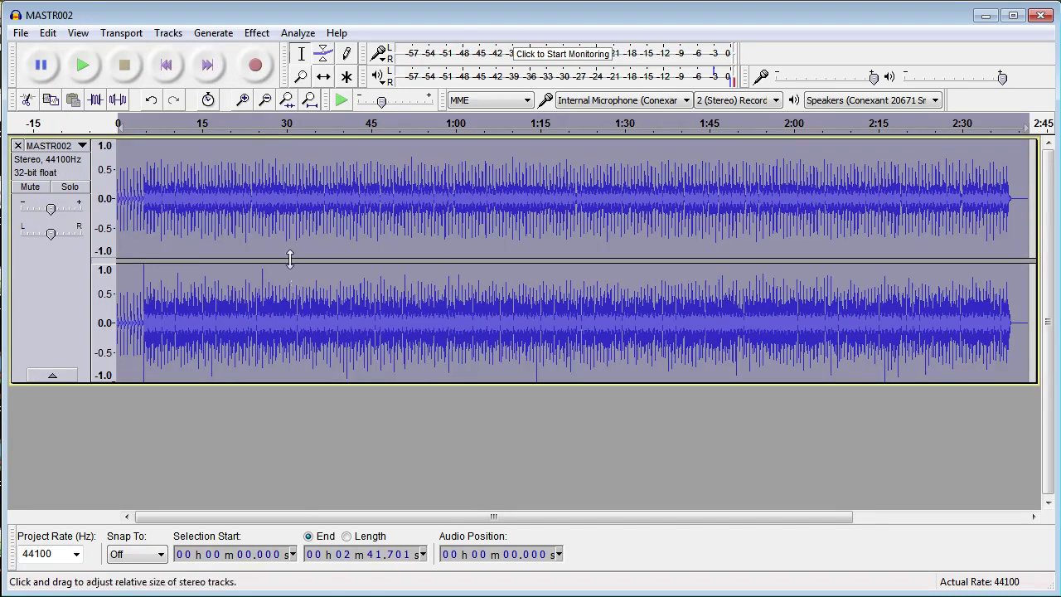
Step: Open the Hard Limiter effect for the selected audio
left_click(258, 34)
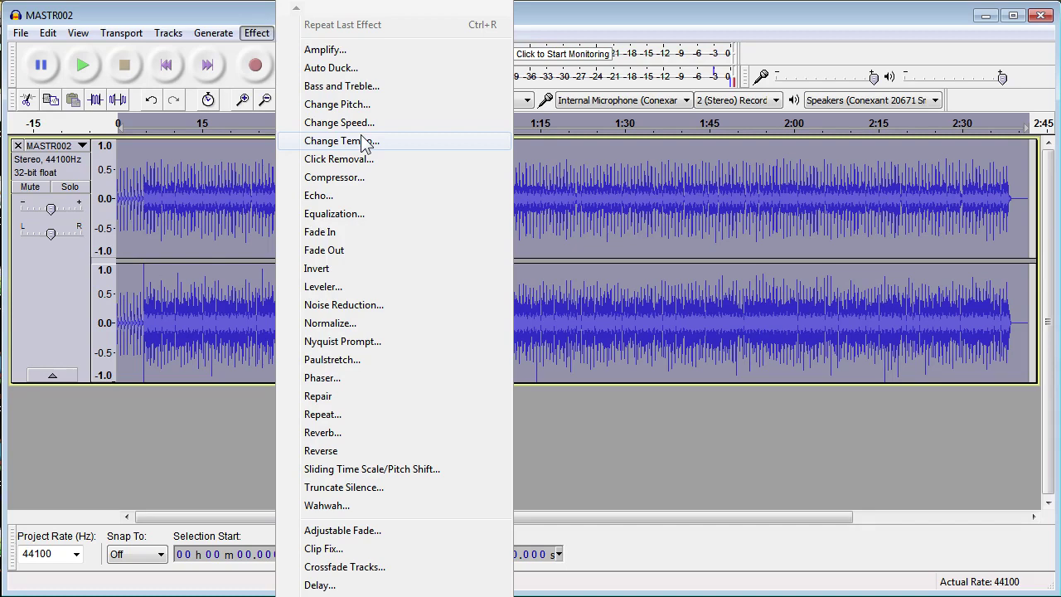
key("Down")
key("Down")
key("Down")
key("Down")
key("Down")
key("Down")
key("Down")
key("Down")
key("Down")
key("Down")
key("Down")
key("Down")
key("Down")
key("Down")
key("Down")
key("Down")
key("Down")
key("Down")
key("Down")
key("Down")
key("Down")
key("Down")
key("Down")
key("Down")
key("Down")
key("Down")
key("Down")
key("Down")
key("Down")
key("Down")
key("Down")
key("Down")
key("Down")
key("Down")
key("Down")
key("Down")
key("Down")
key("Down")
key("Down")
key("Down")
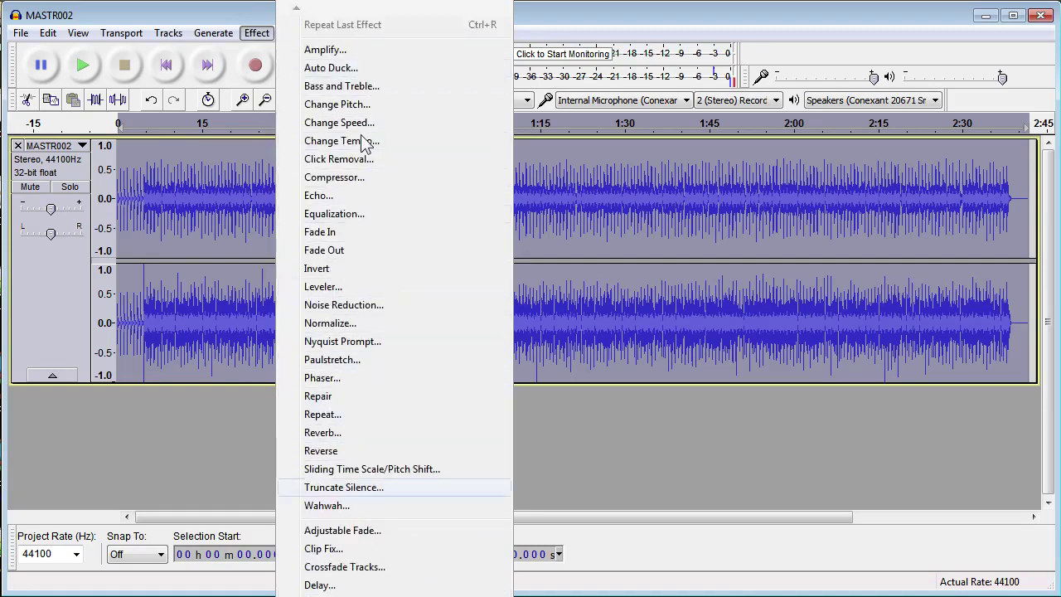
key("Down")
key("Down")
key("Down")
key("Down")
key("Down")
key("Down")
key("Down")
key("Down")
key("Down")
key("Down")
key("Down")
key("Down")
key("Down")
key("Down")
key("Down")
key("Down")
key("Down")
key("Down")
key("Down")
key("Down")
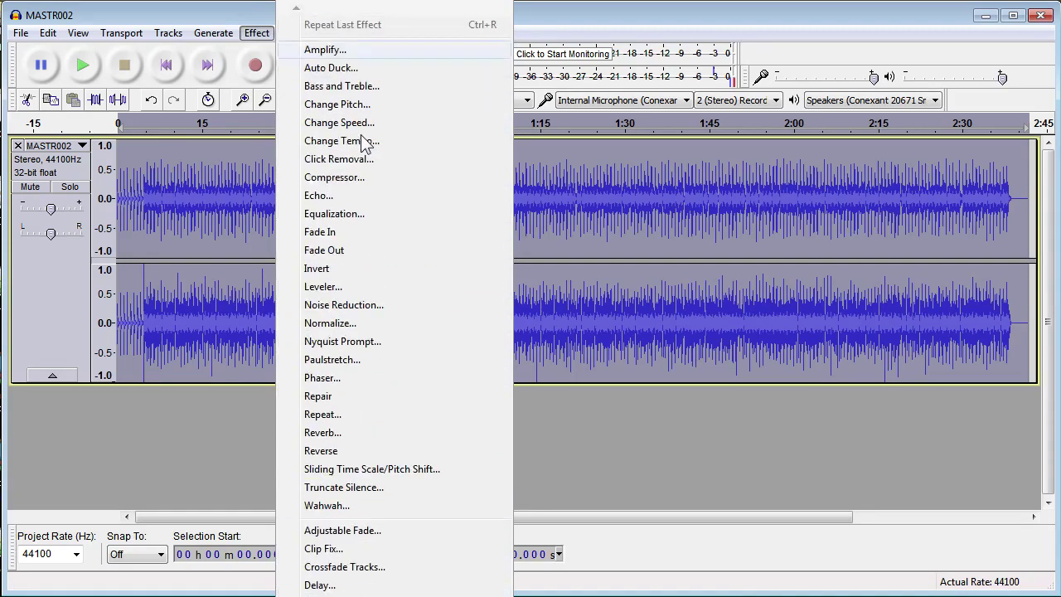
key("Down")
key("Down")
key("Down")
key("Down")
key("Down")
key("Down")
key("Down")
key("Down")
key("Down")
key("Down")
key("Down")
key("Down")
key("Down")
key("Down")
key("Down")
key("Down")
key("Down")
key("Down")
key("Down")
key("Down")
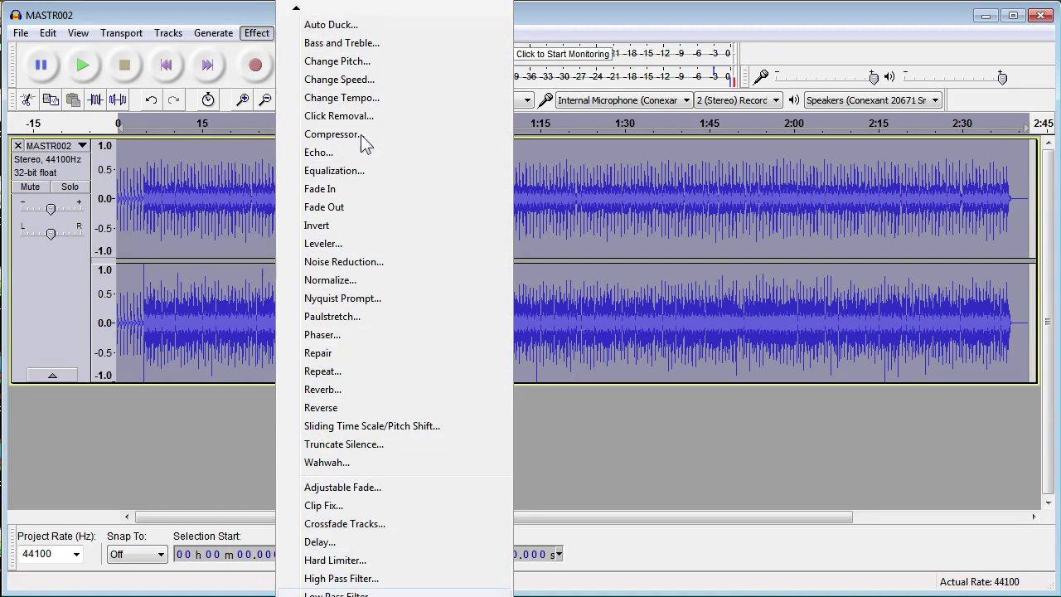
left_click(333, 561)
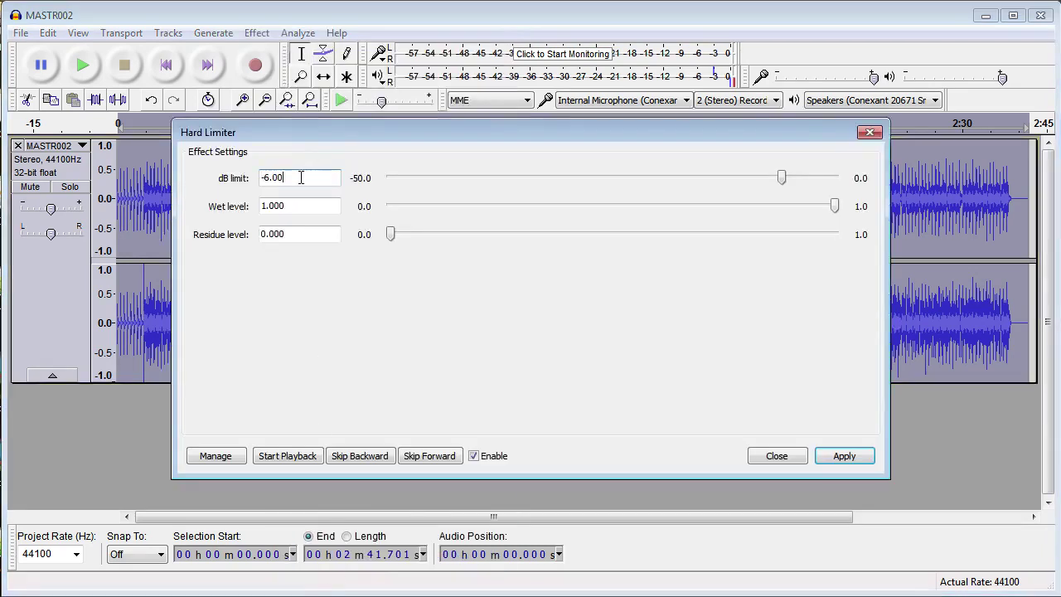
Step: Set the Hard Limiter's dB limit to 0, leaving the wet and residue levels as they are
left_click_drag(301, 175, 246, 203)
type("0")
left_click(301, 206)
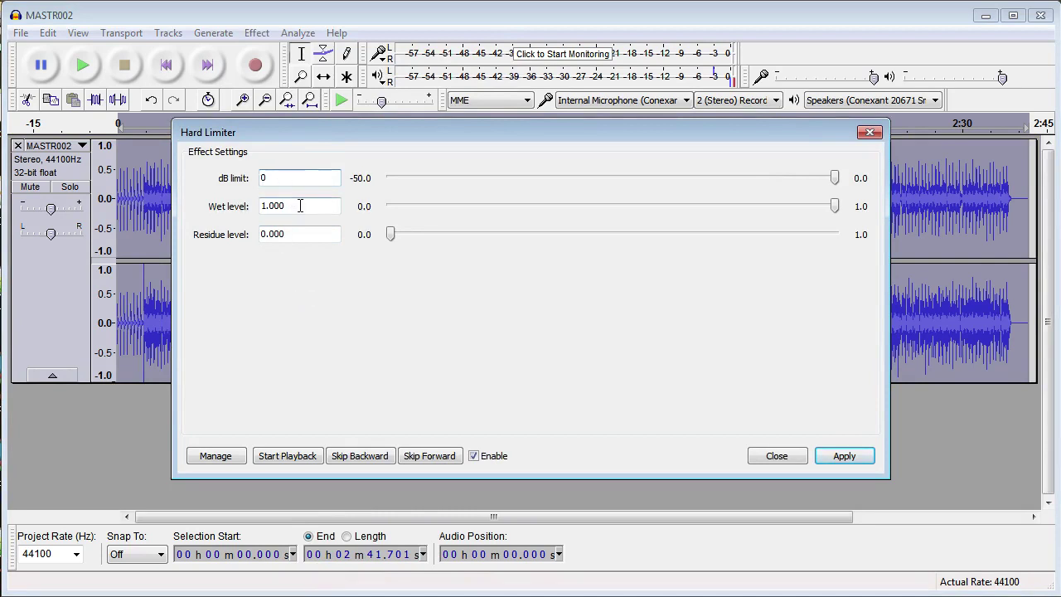
left_click(295, 233)
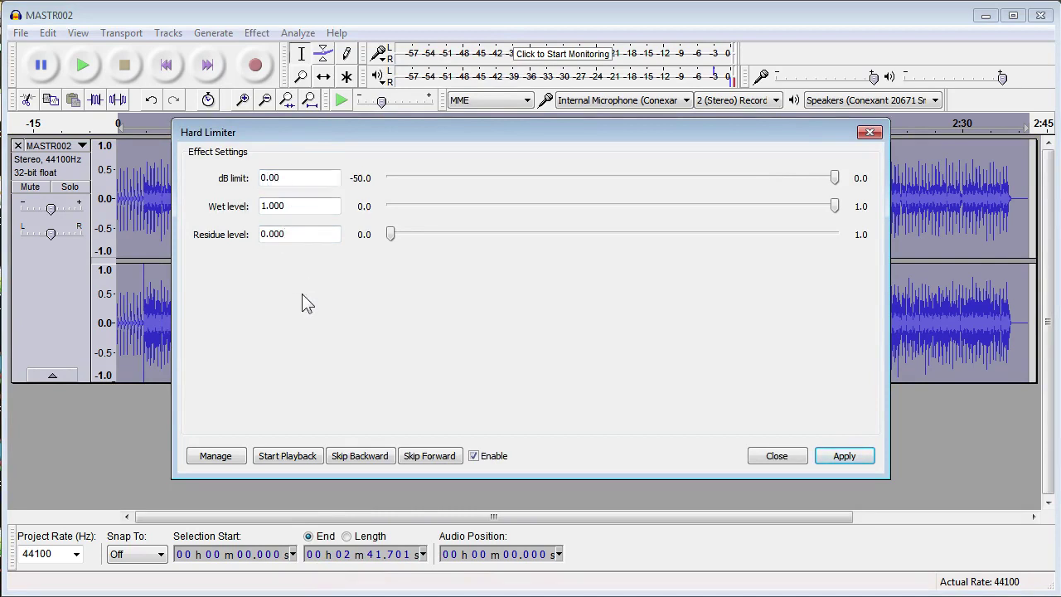
Step: Set the Hard Limiter's dB limit to -6
double_click(292, 177)
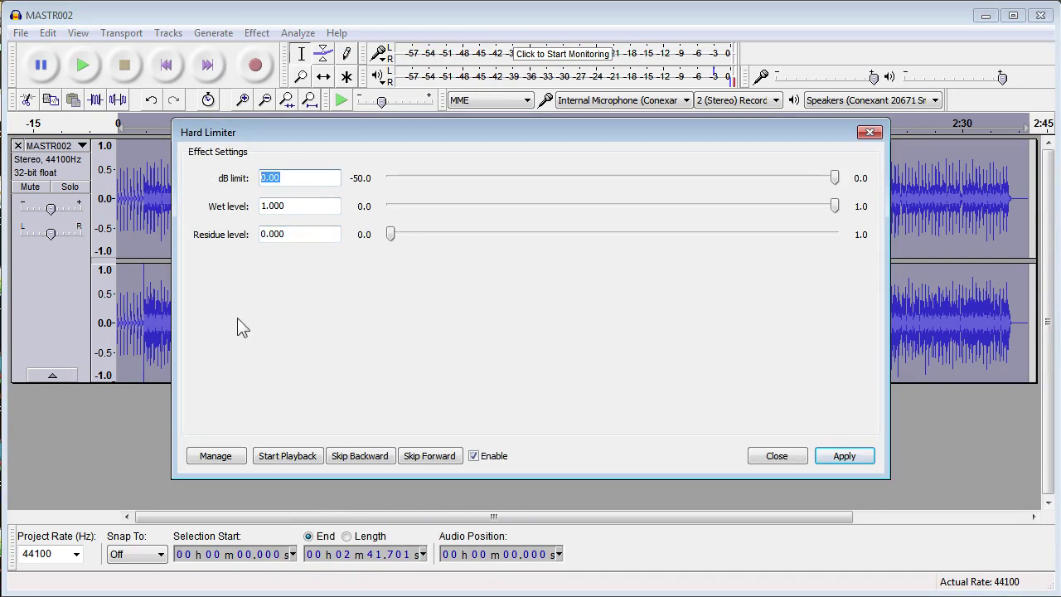
type("-6")
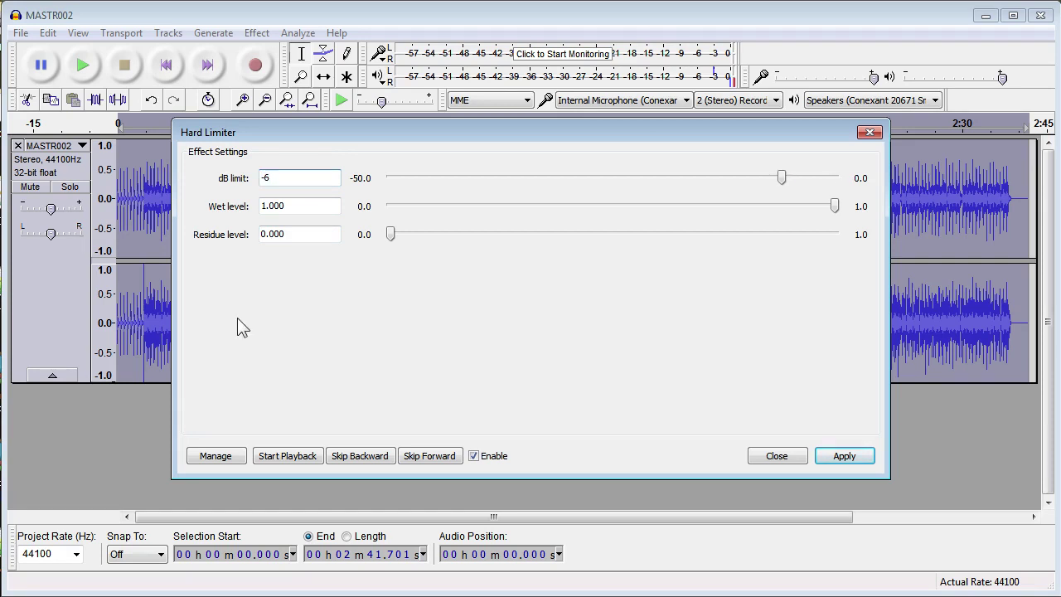
key("Tab")
key("Tab")
Step: Try a dB limit of -15 in the Hard Limiter, preview the limited audio and stop the preview
key("shift+Tab")
key("shift+Tab")
type("-15")
left_click(290, 455)
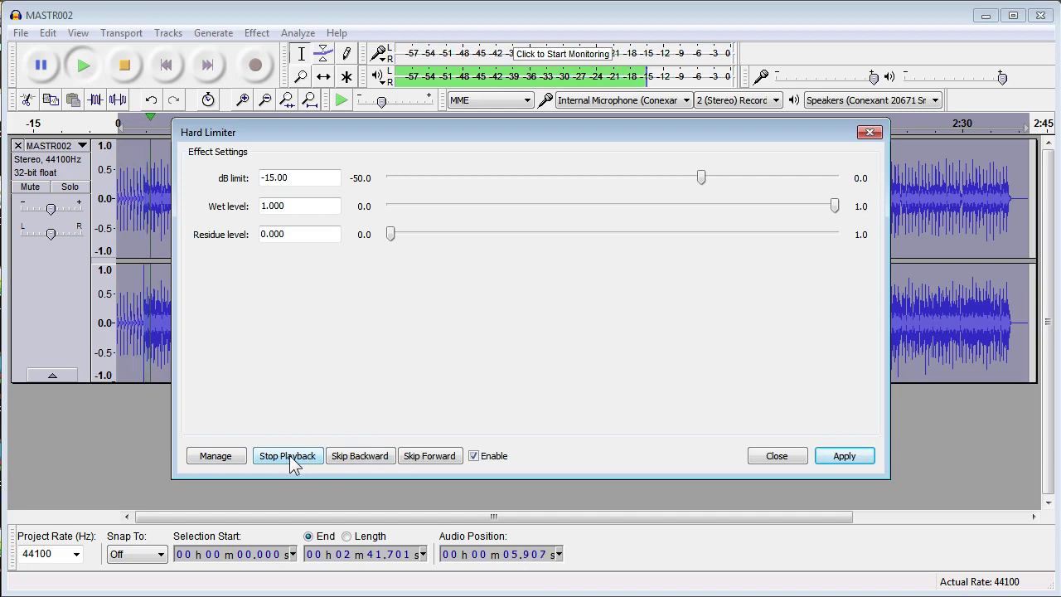
left_click(291, 463)
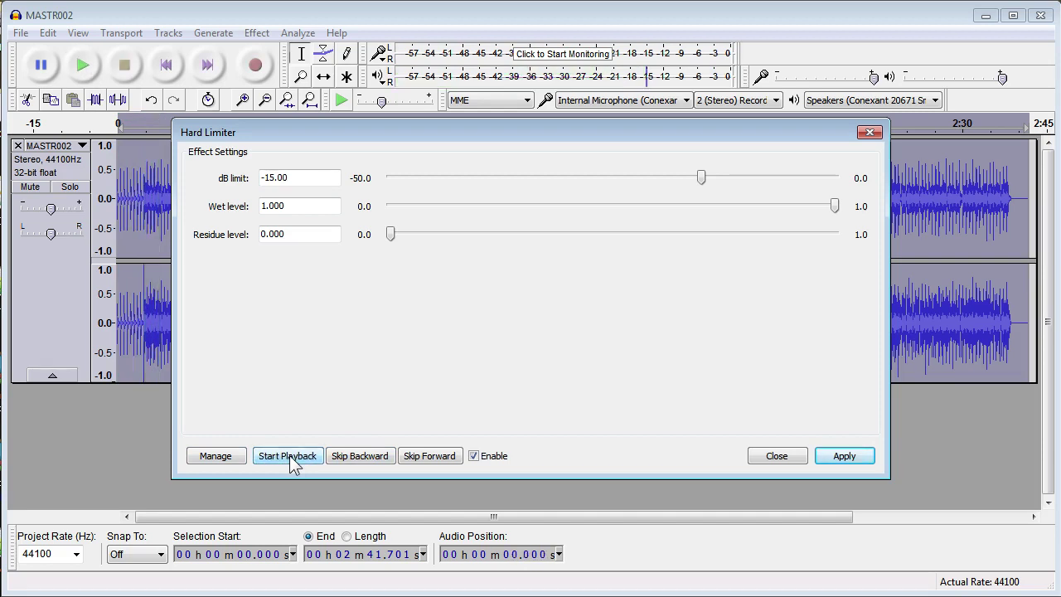
Step: Return the Hard Limiter's dB limit to -6.00 and start previewing the result
double_click(284, 178)
type("-6.00")
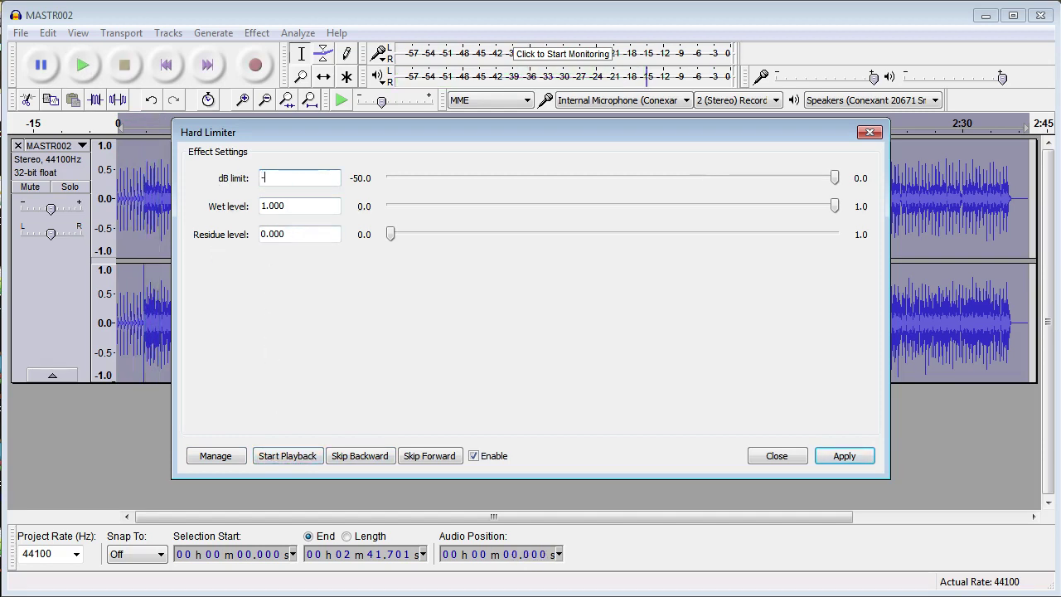
left_click(281, 457)
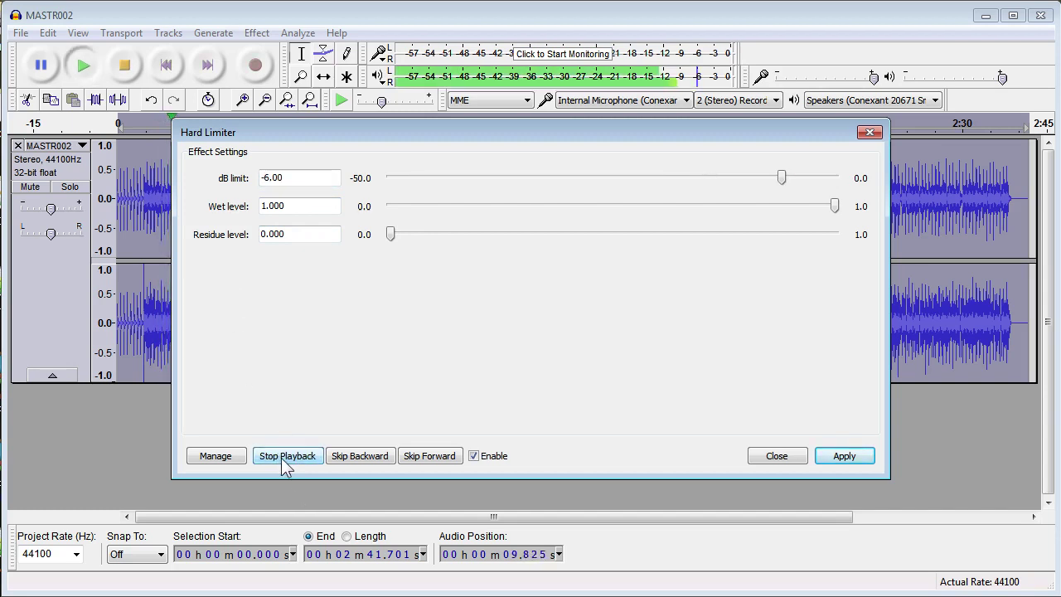
Step: Stop the preview and try dB limits of -3, -8 and -7 in the Hard Limiter
left_click(281, 458)
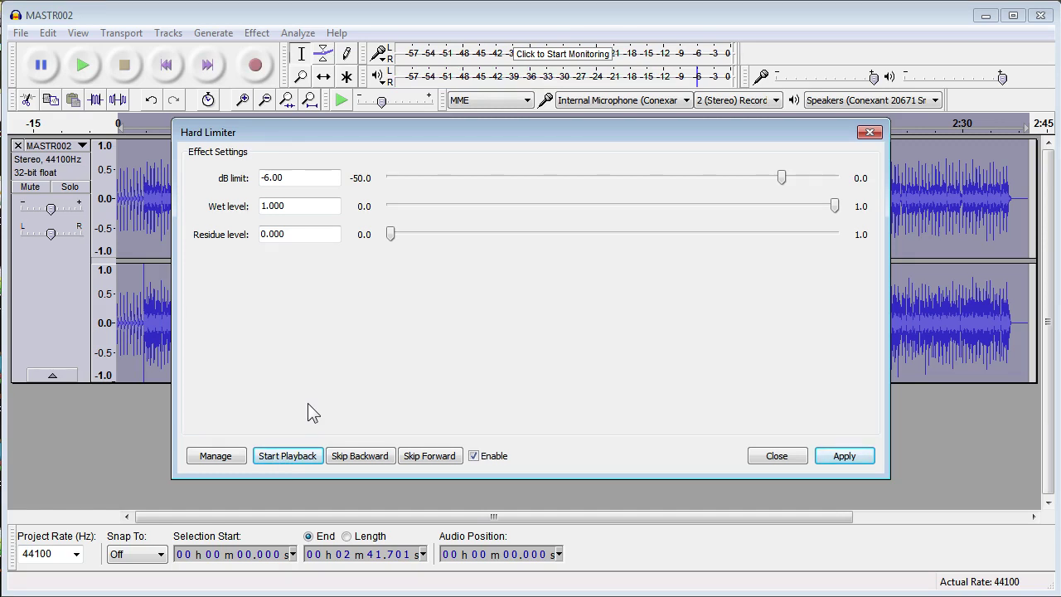
double_click(280, 178)
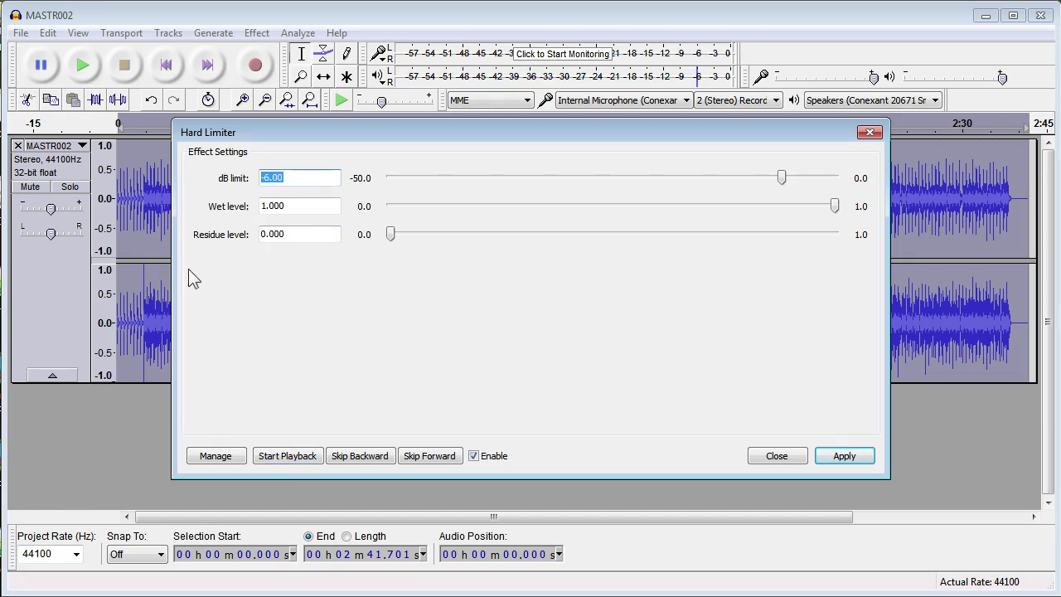
type("-3")
key("BackSpace")
key("BackSpace")
type("-8")
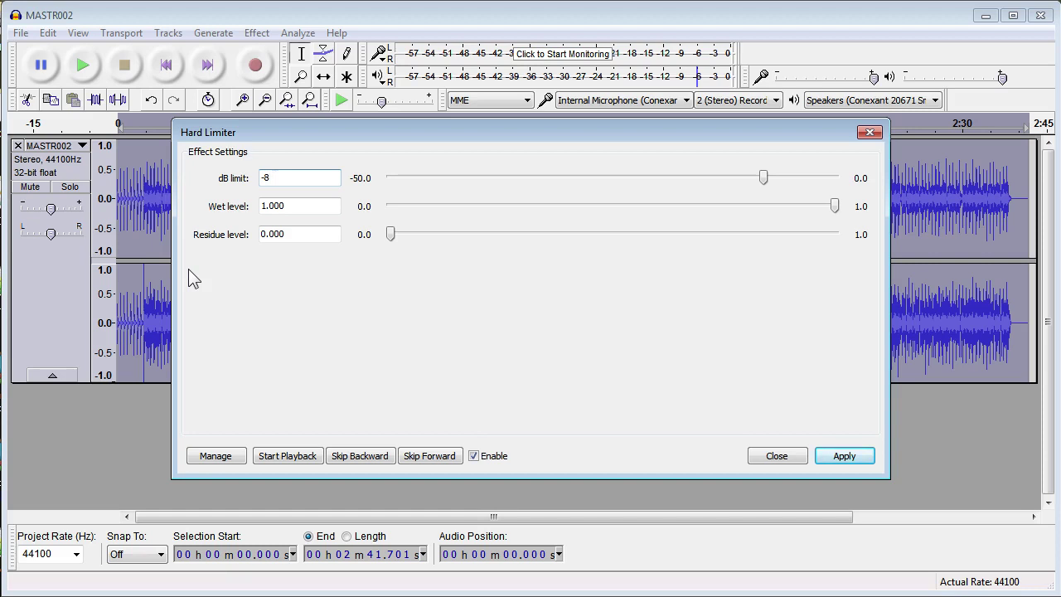
key("BackSpace")
key("BackSpace")
type("-6")
key("BackSpace")
key("BackSpace")
type("-8")
key("BackSpace")
type("7")
key("BackSpace")
Step: Set the Hard Limiter's dB limit to -6 and apply the effect to the whole track
type("6")
left_click(846, 458)
left_click(777, 457)
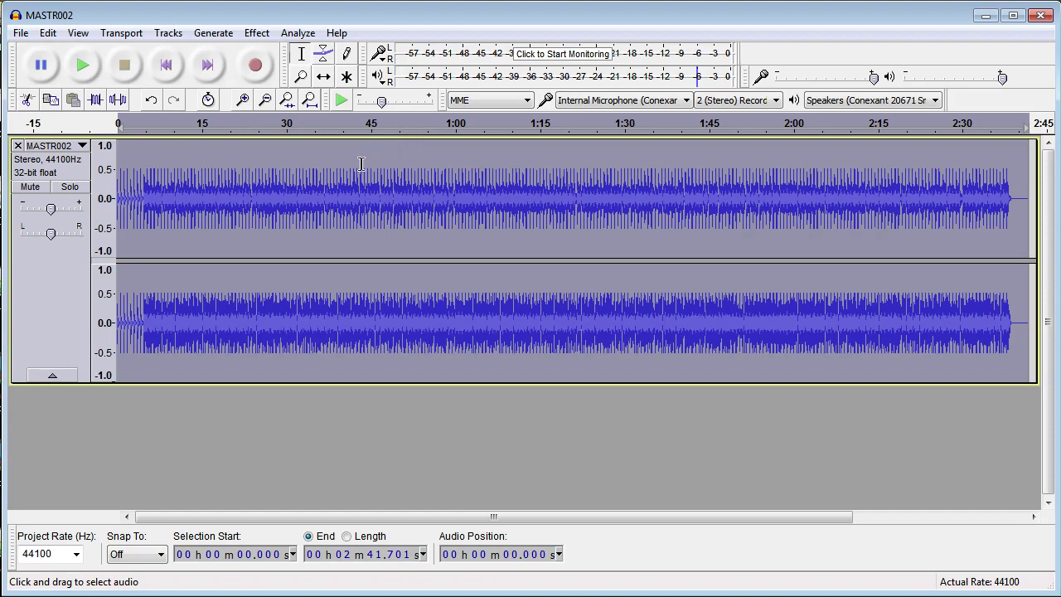
left_click(257, 33)
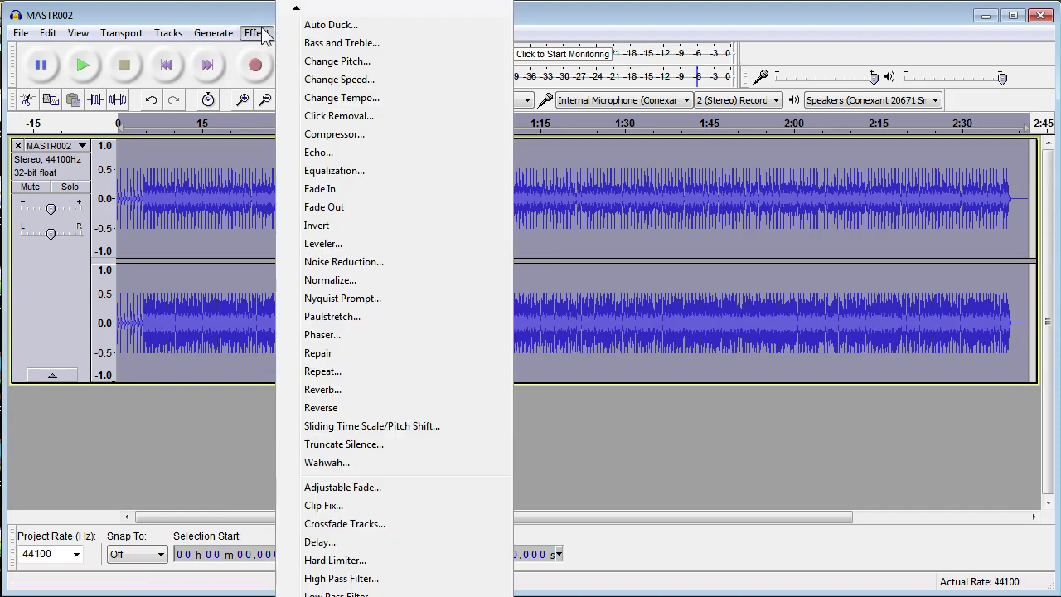
left_click(176, 142)
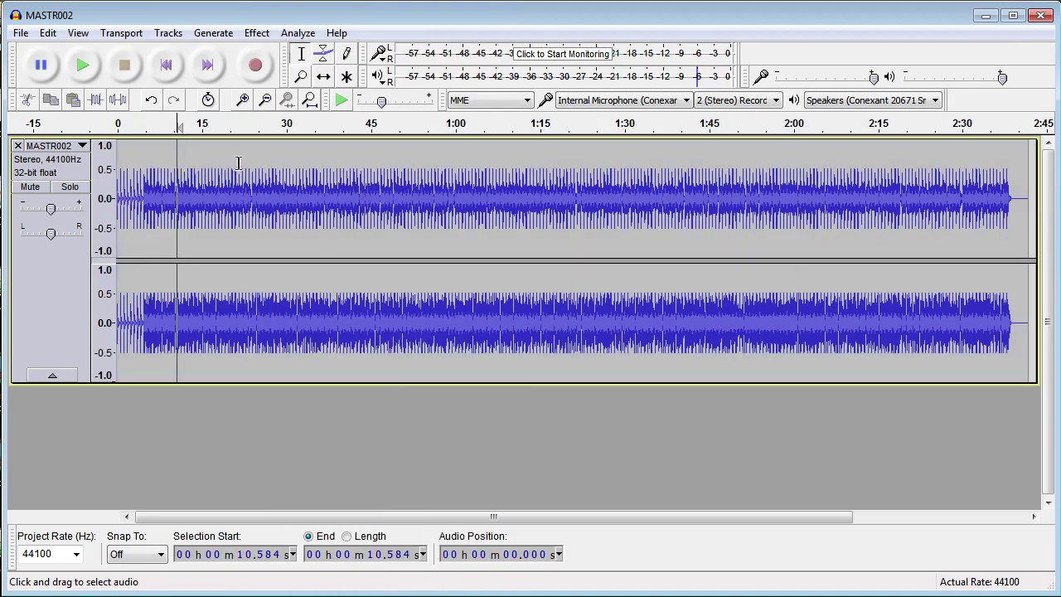
left_click(209, 175)
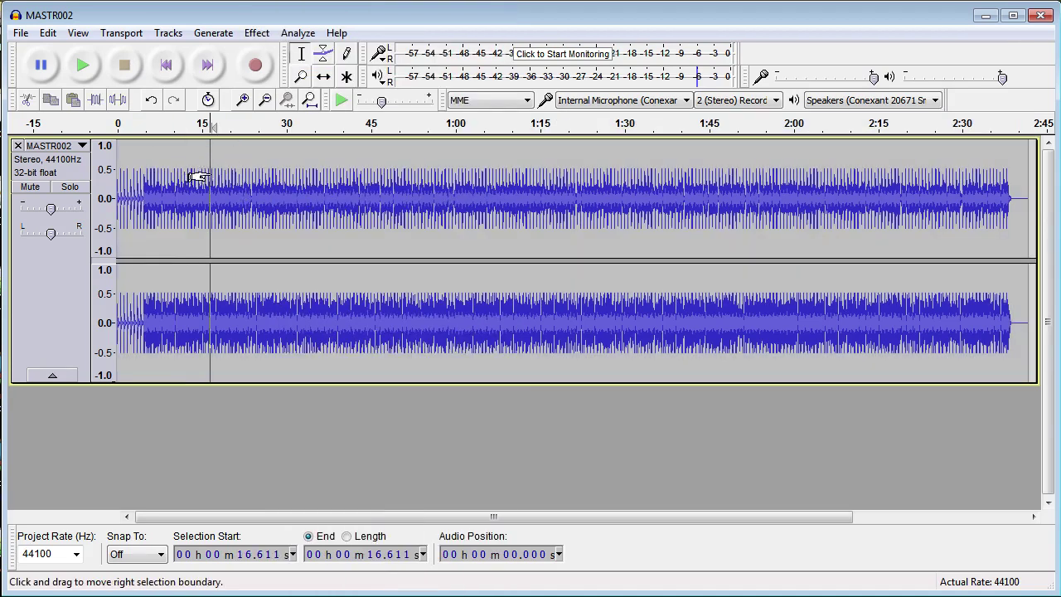
left_click(255, 176)
left_click(374, 229)
left_click(268, 165)
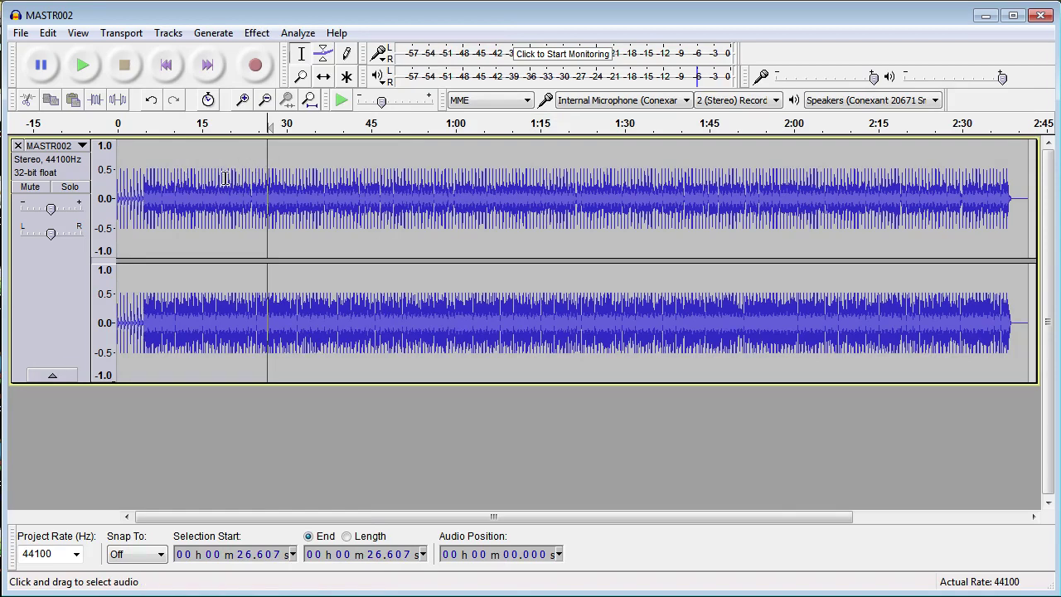
Step: Select all the audio in the MASTR002 track
left_click(50, 37)
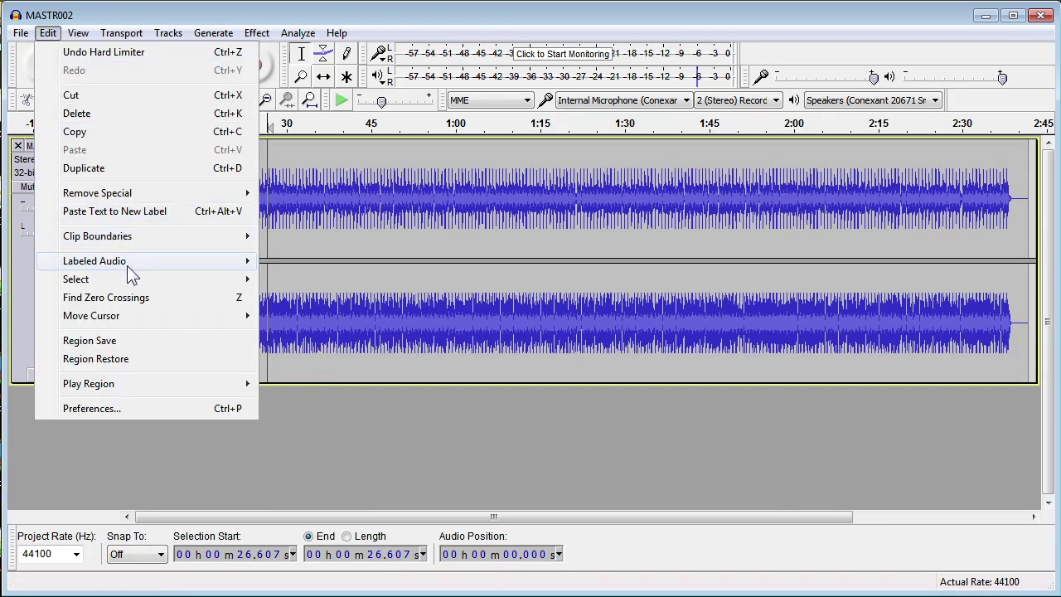
mouse_move(170, 282)
left_click(289, 278)
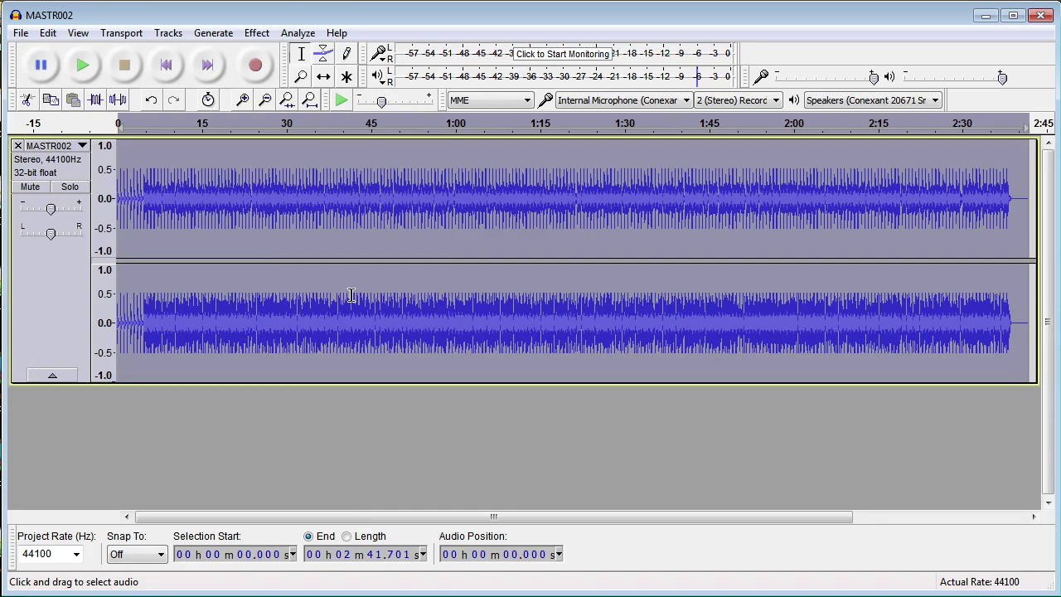
Step: Open the Amplify effect for the selected audio
left_click(257, 33)
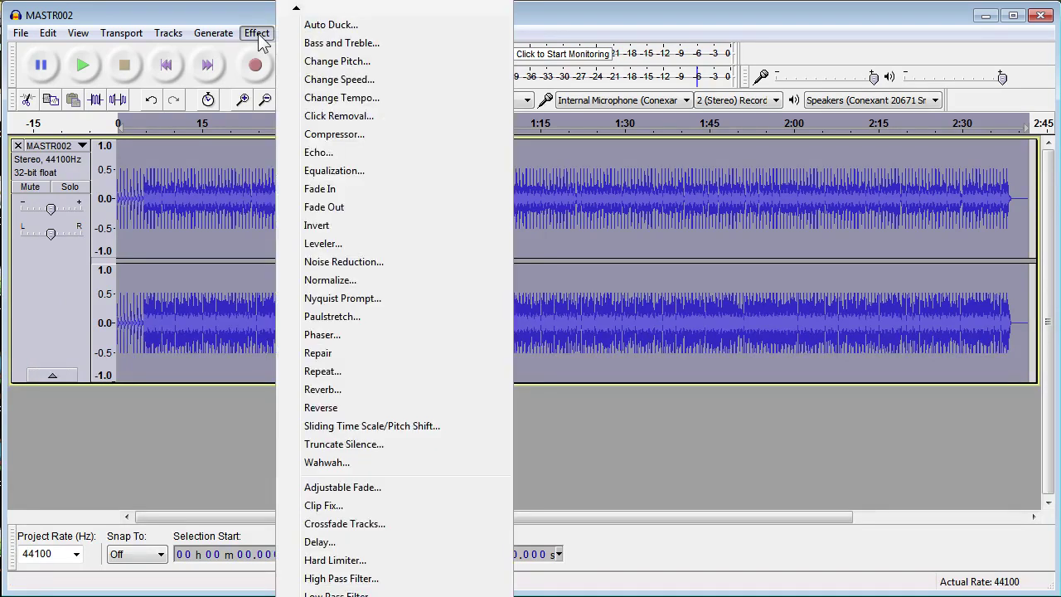
key("Right")
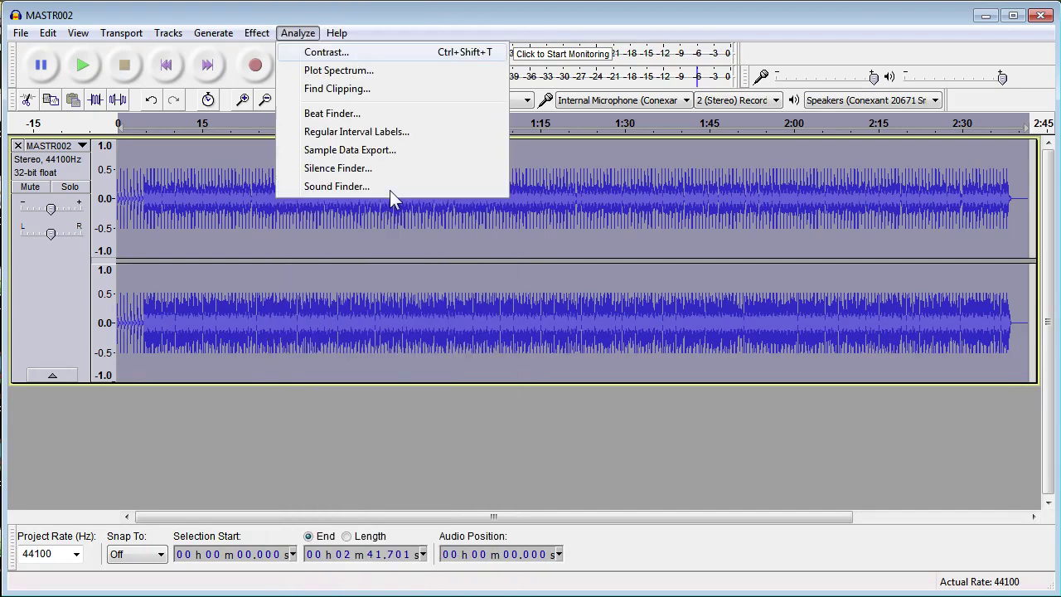
key("Left")
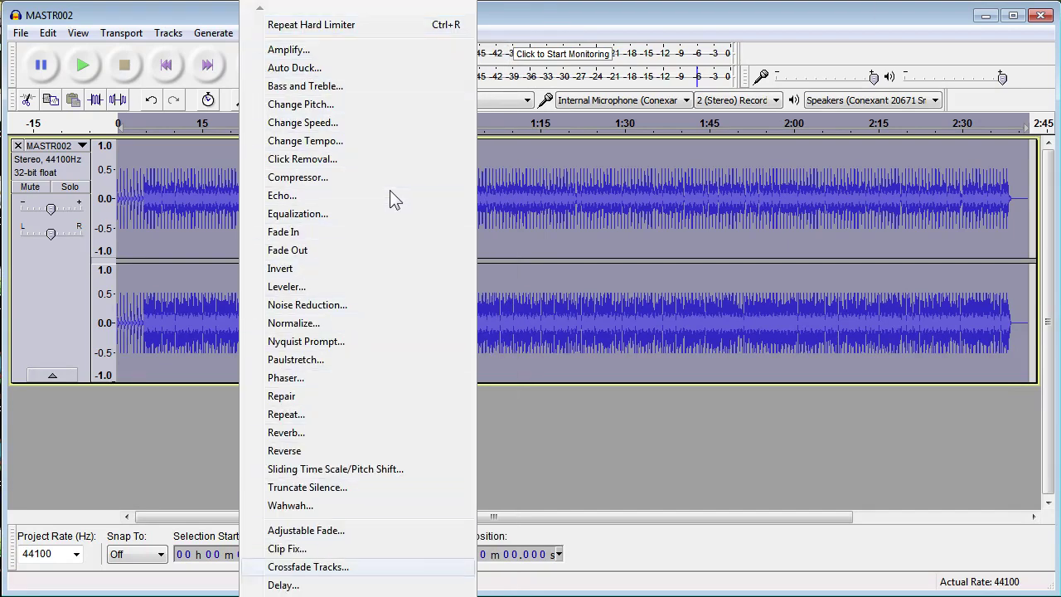
key("Down")
key("Down")
key("Down")
key("Down")
key("Down")
key("Down")
key("Down")
key("Down")
key("Down")
key("Down")
key("Down")
key("Down")
key("Down")
key("Down")
key("Down")
key("Down")
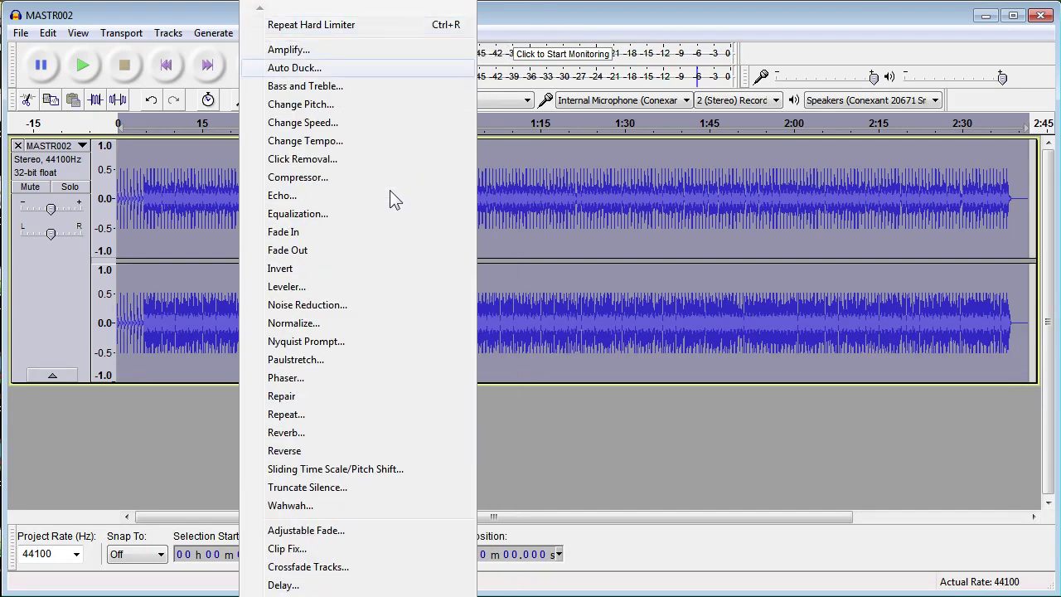
left_click(282, 52)
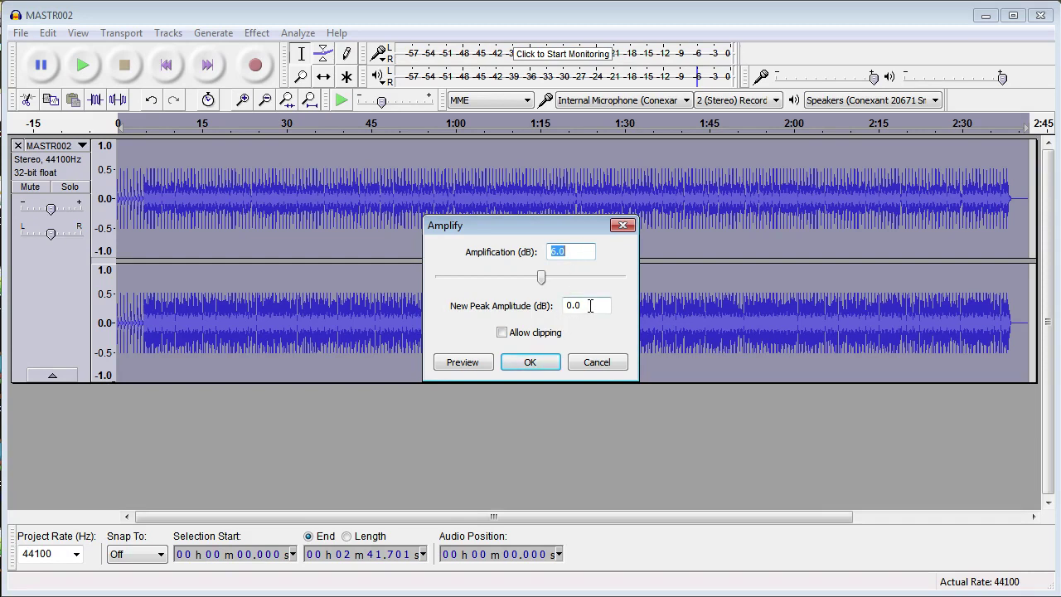
Step: Amplify the track to a new peak amplitude of 1 dB with clipping allowed
left_click_drag(574, 251, 500, 251)
double_click(595, 308)
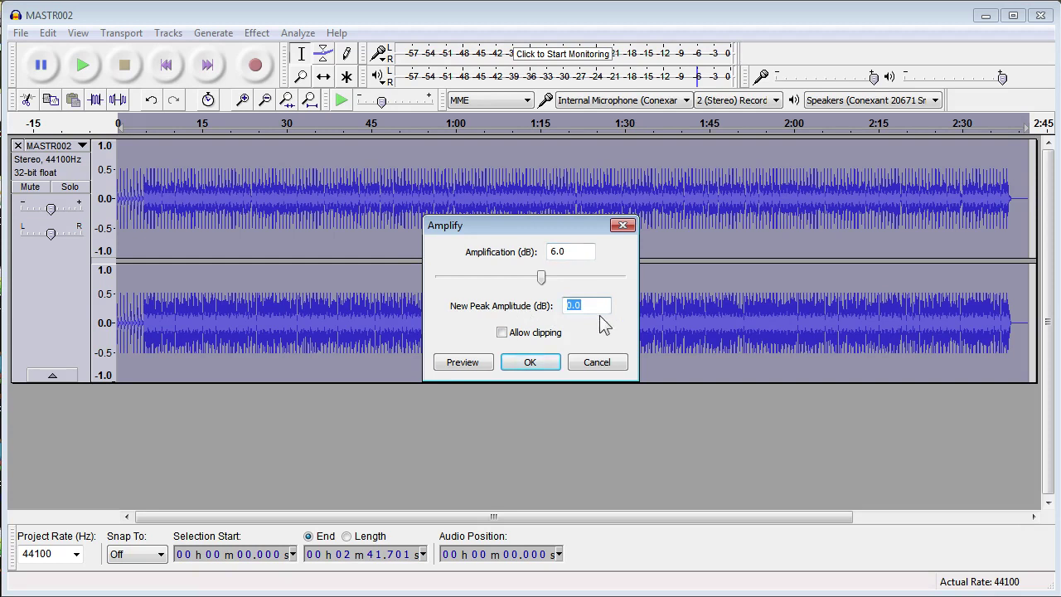
type("1")
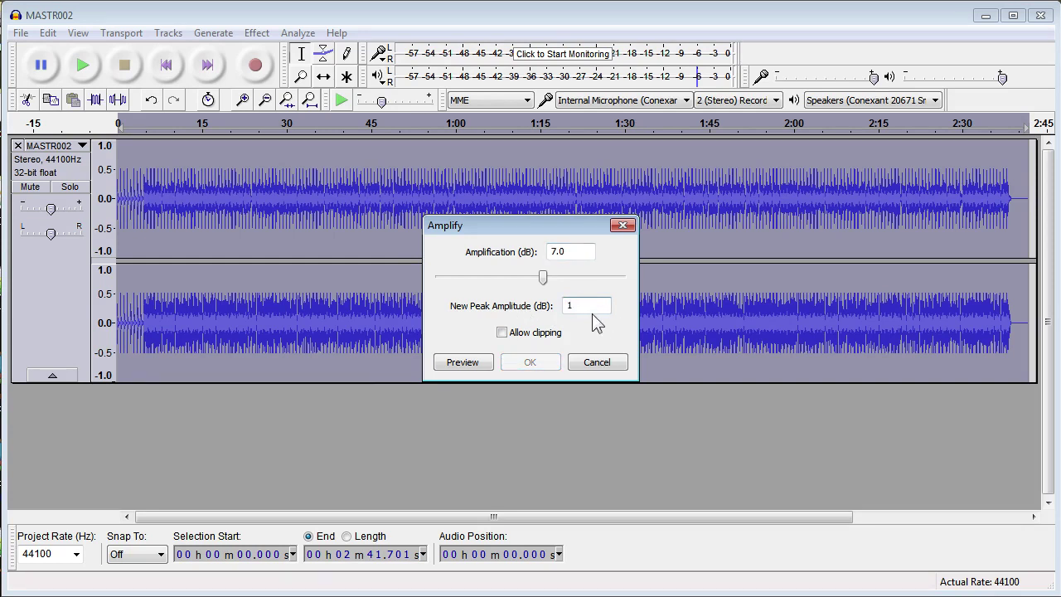
double_click(575, 251)
left_click(530, 334)
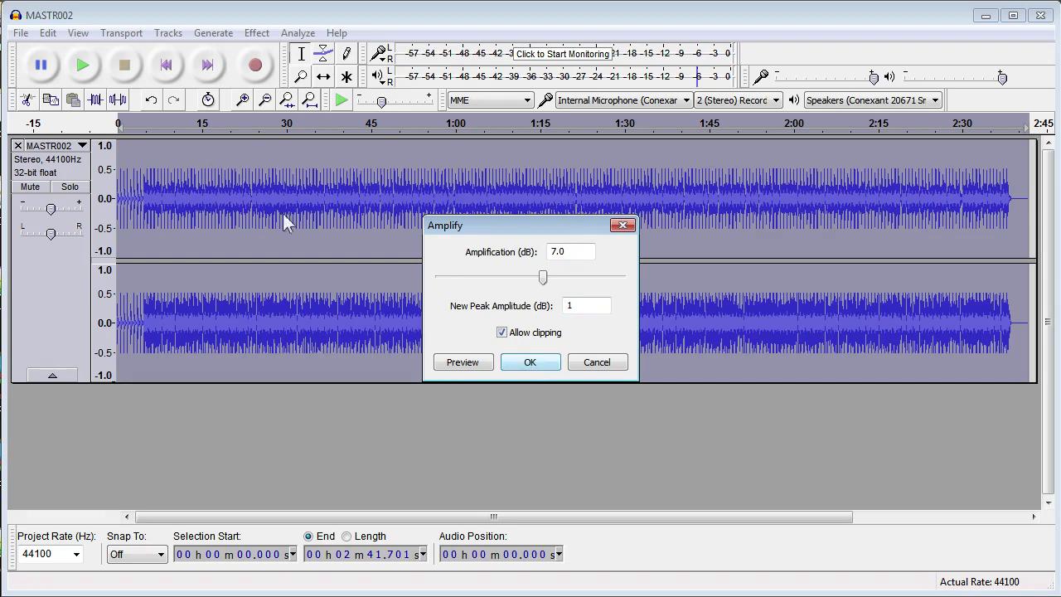
left_click(531, 364)
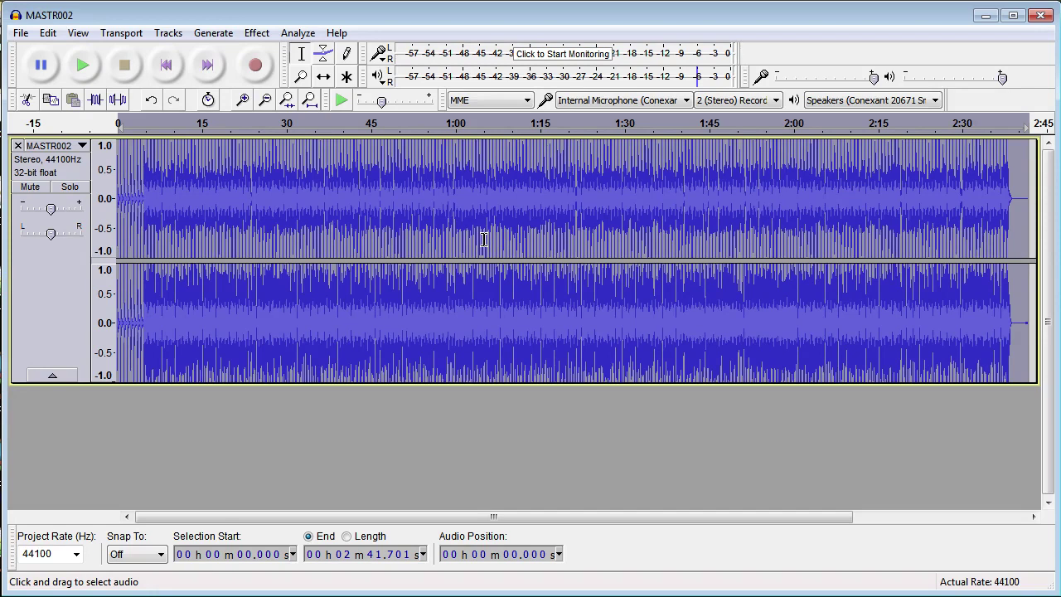
Step: Play the opening seconds of the amplified track and stop playback
left_click(80, 66)
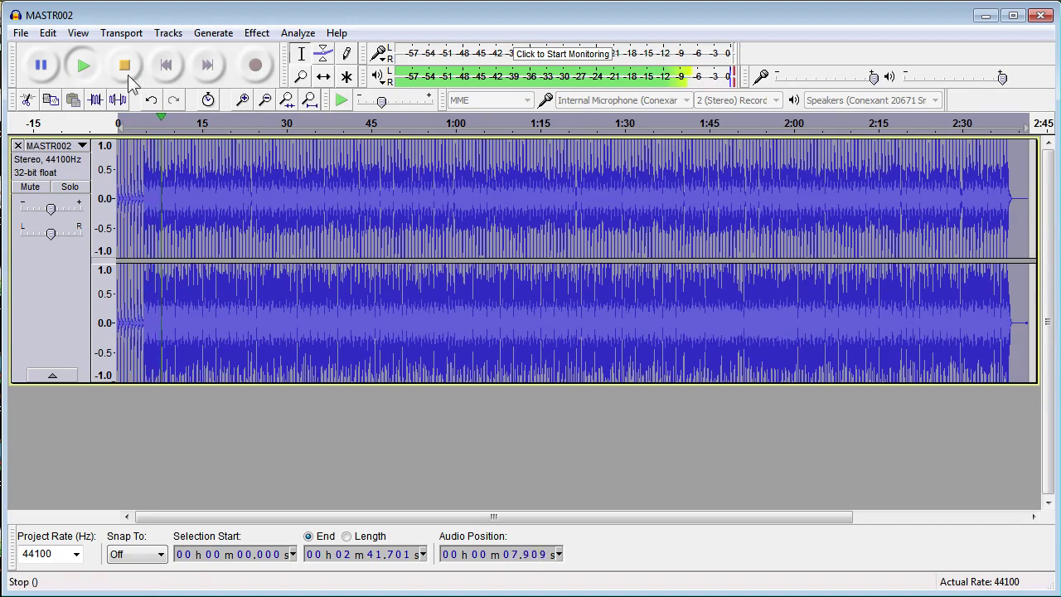
left_click(129, 76)
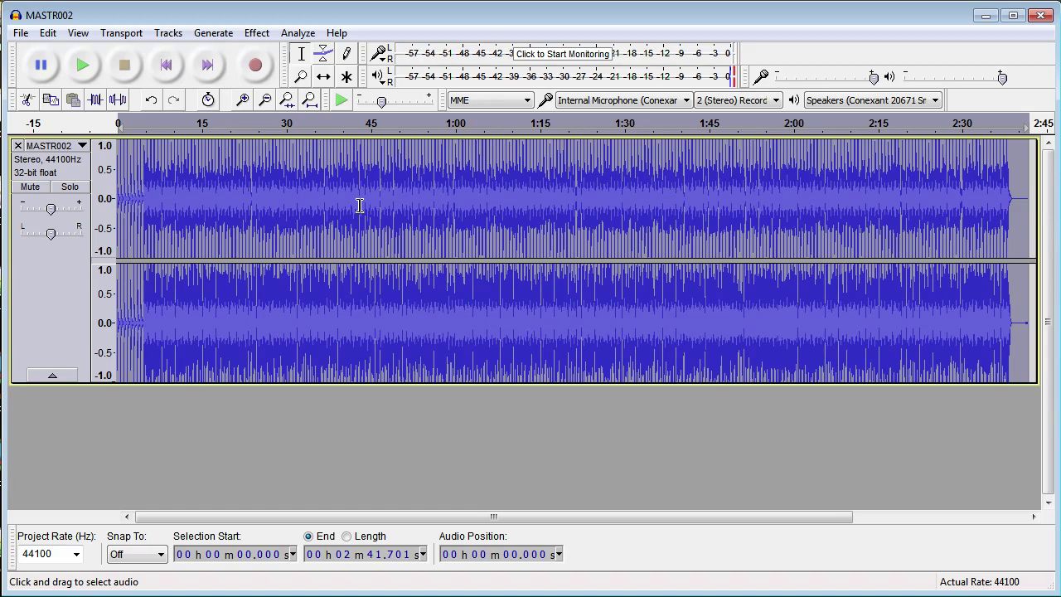
Step: Generate 2 seconds of silence at the very start of the track, giving the duration in the seconds format
left_click(168, 68)
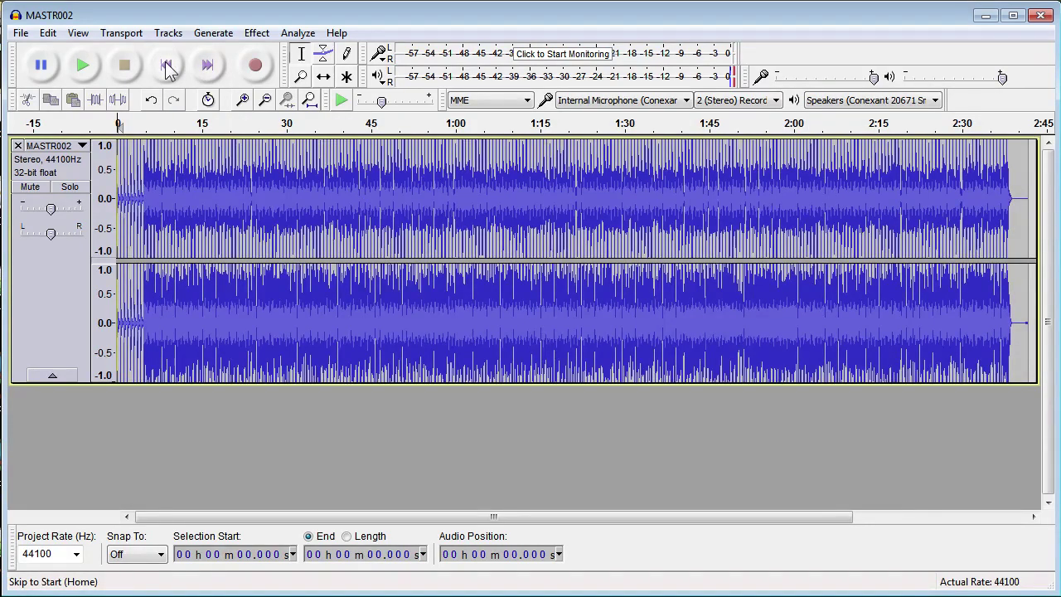
left_click(212, 71)
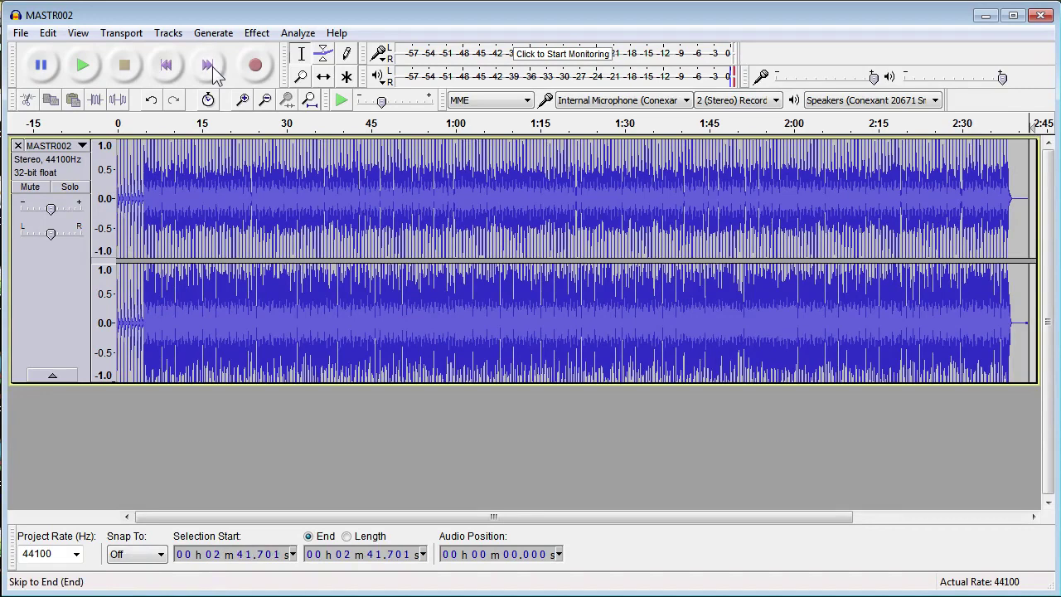
left_click(166, 68)
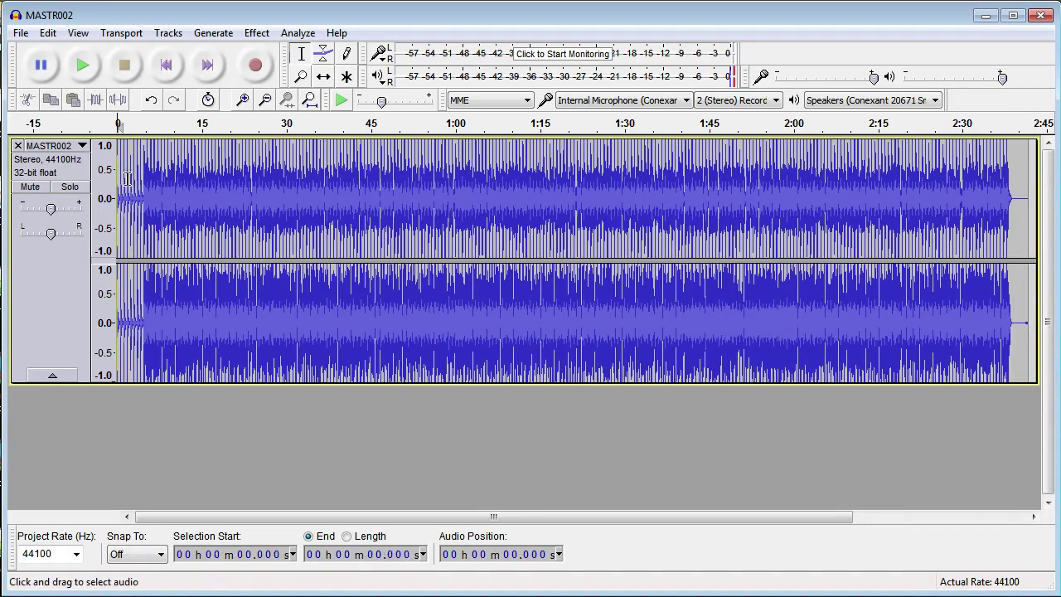
left_click(216, 33)
left_click(228, 107)
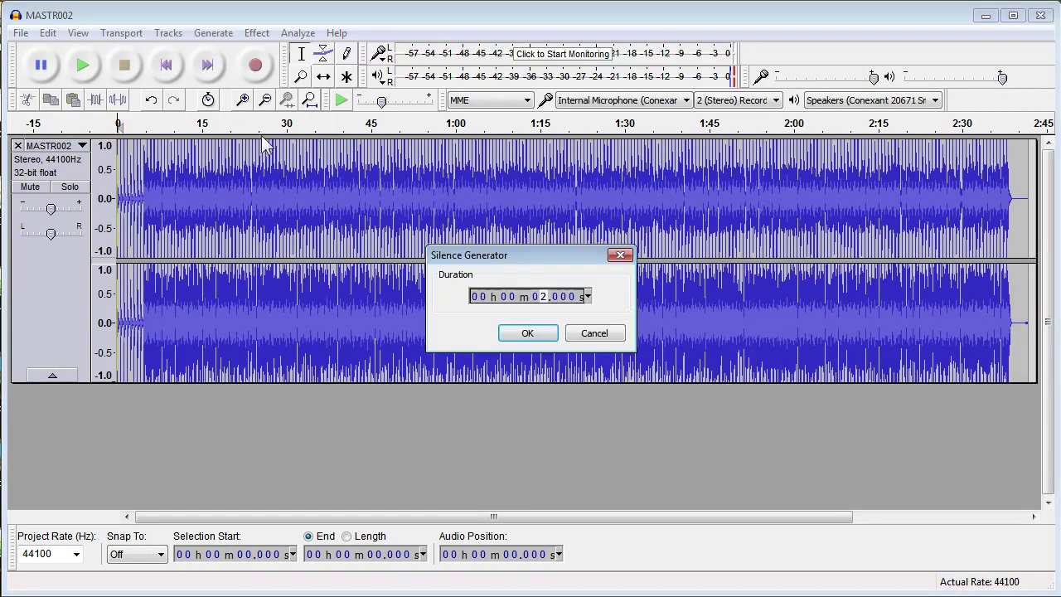
left_click(587, 296)
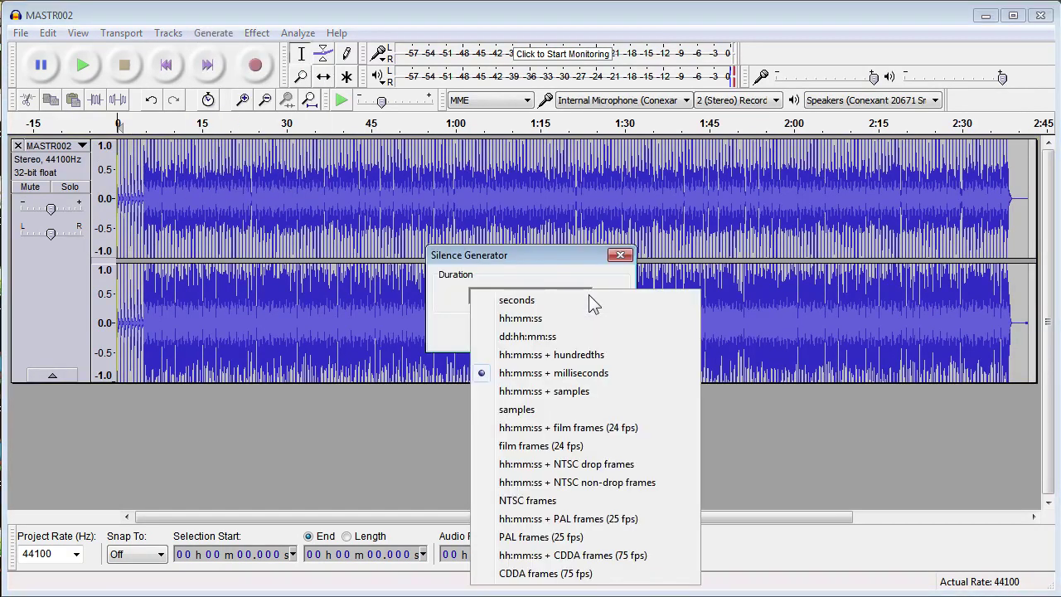
left_click(530, 302)
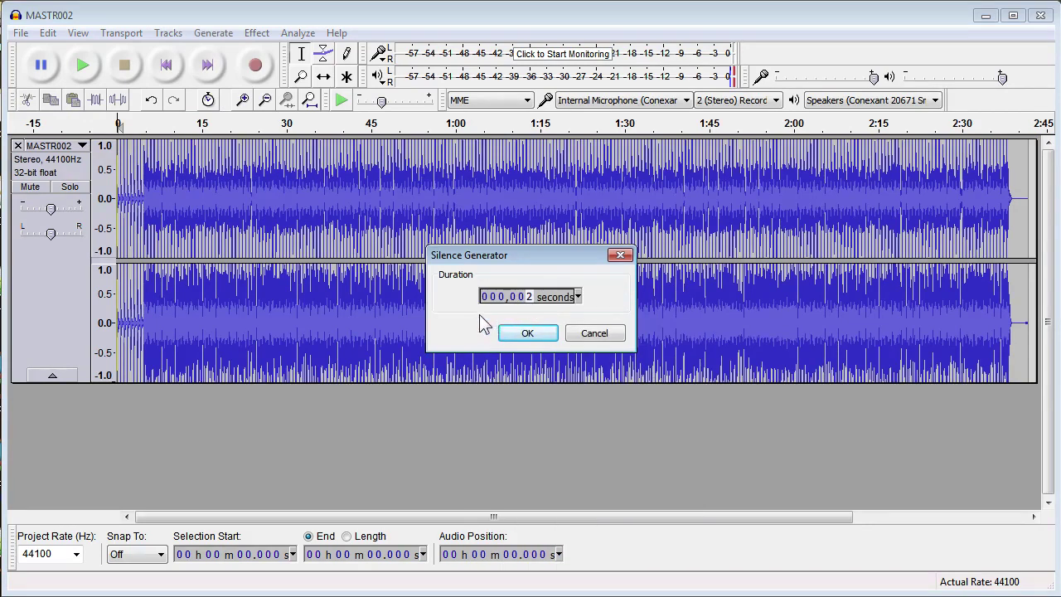
left_click(520, 298)
type("30")
scroll(530, 304, "down", 3)
scroll(528, 308, "up", 2)
left_click(527, 332)
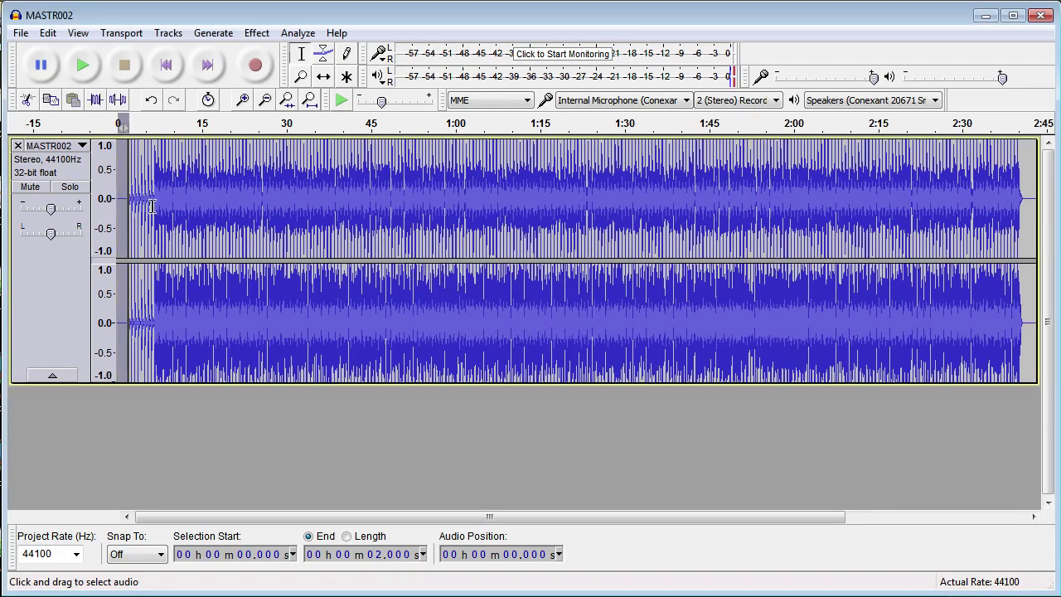
Step: Generate 2 seconds of silence at the end of the track, using the seconds duration format
left_click(208, 65)
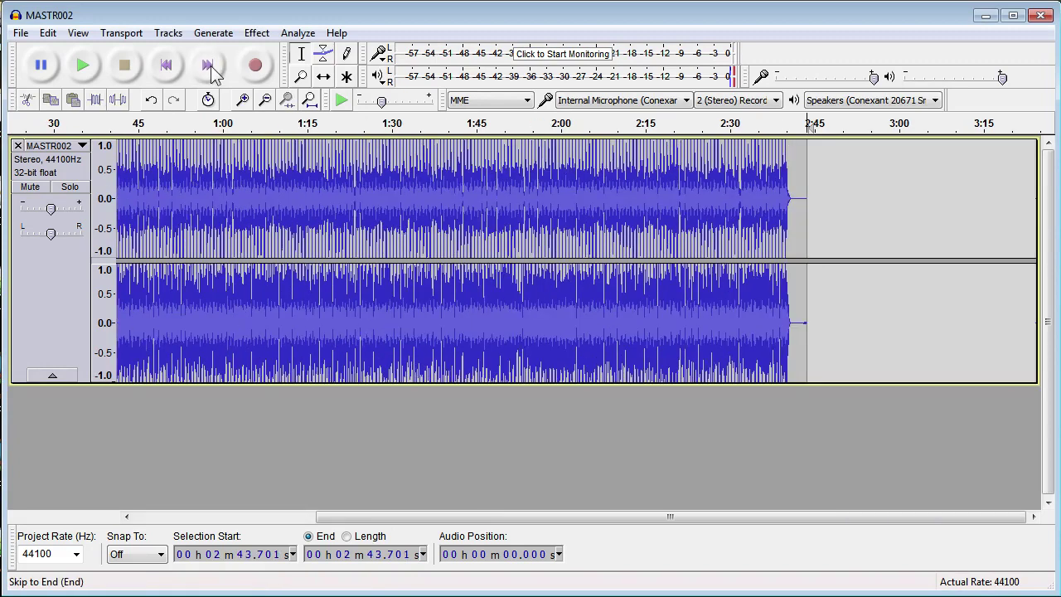
left_click(217, 34)
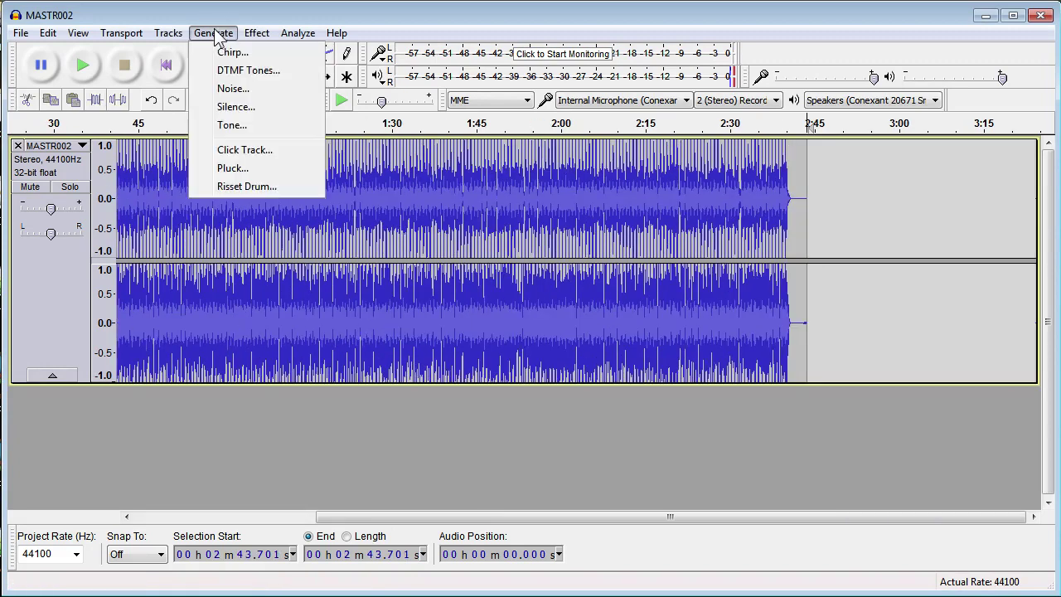
left_click(225, 109)
left_click(589, 300)
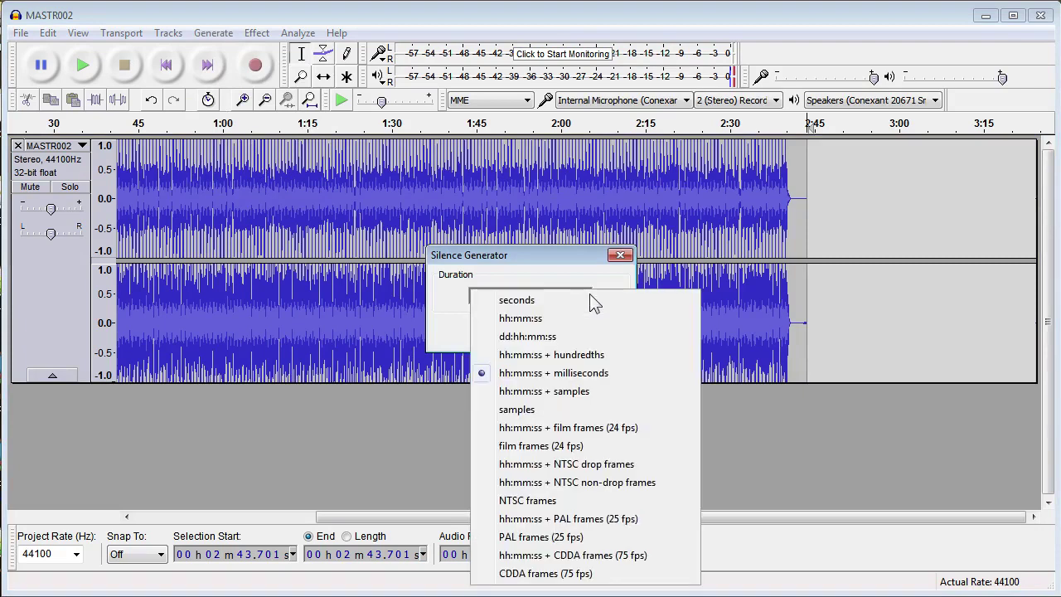
left_click(594, 302)
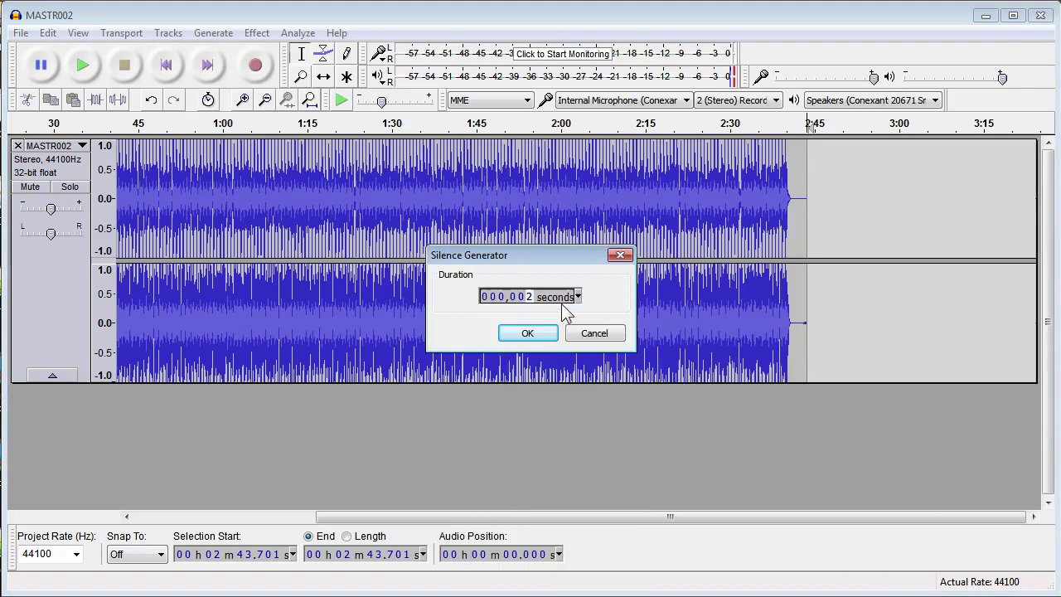
left_click(527, 333)
Step: Check the added silence at both ends of the track and return the cursor to the start
left_click(166, 65)
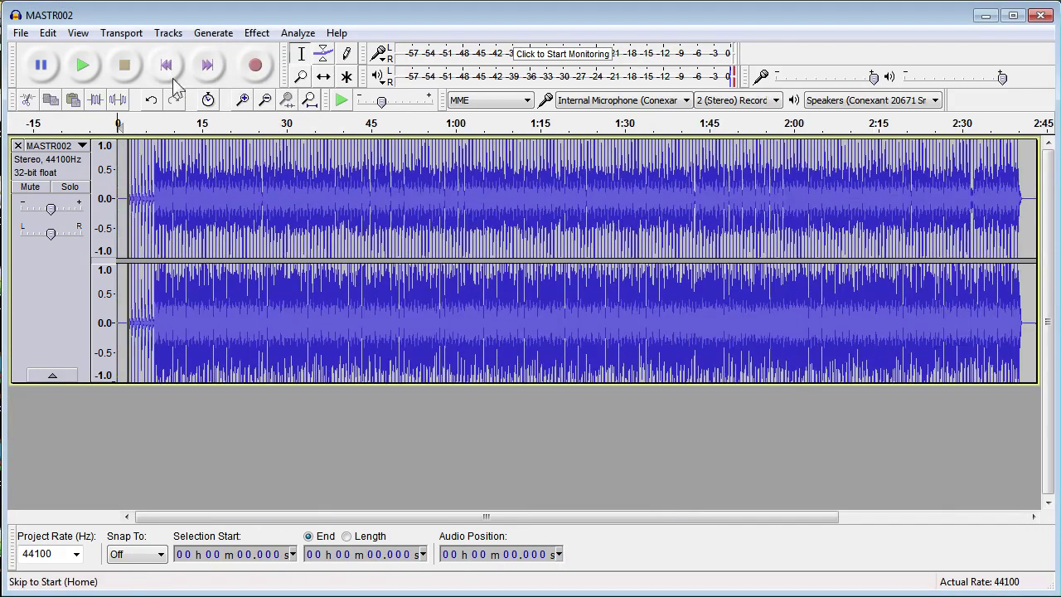
left_click(207, 65)
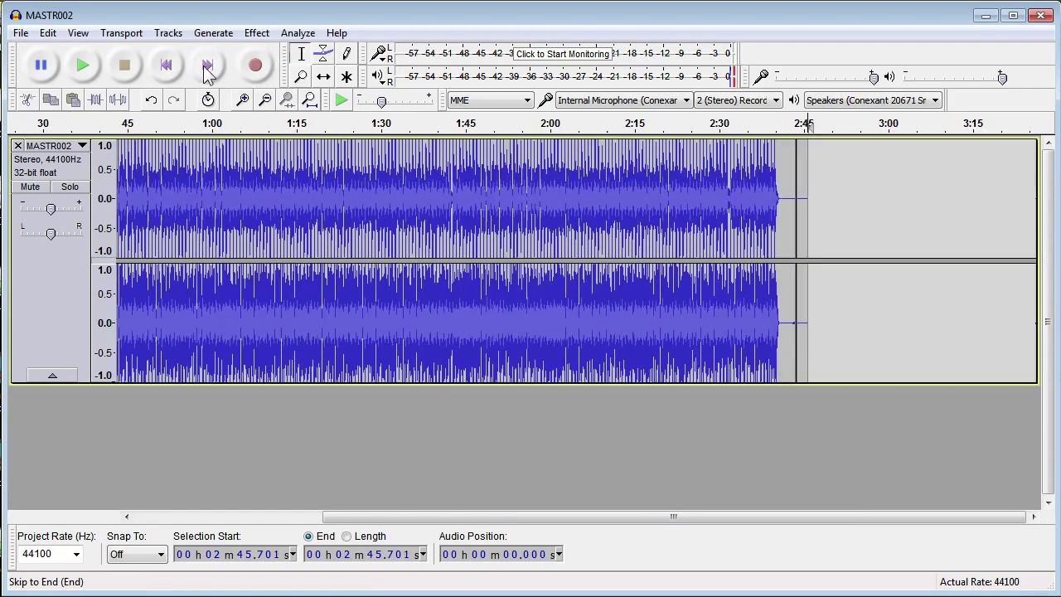
left_click(166, 64)
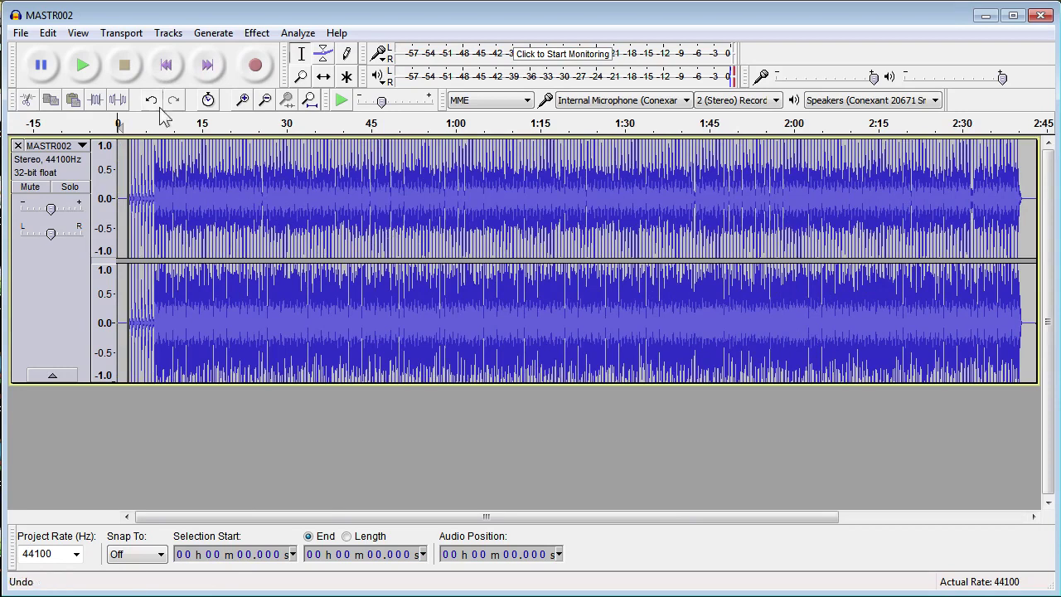
Step: Play the opening silence of the track, stop playback, and look up the command for exporting the audio
left_click(76, 66)
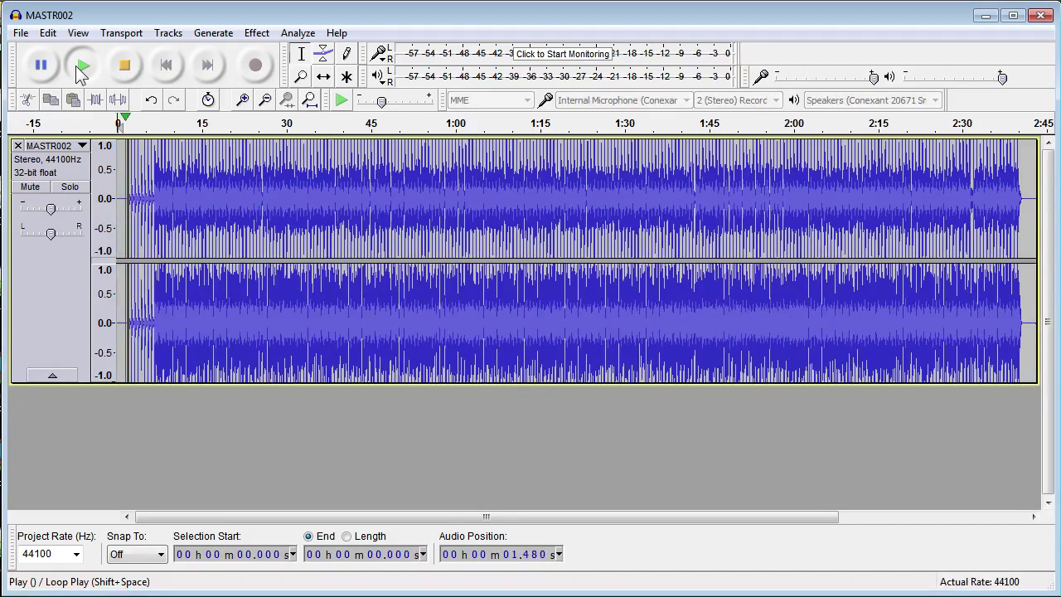
left_click(128, 70)
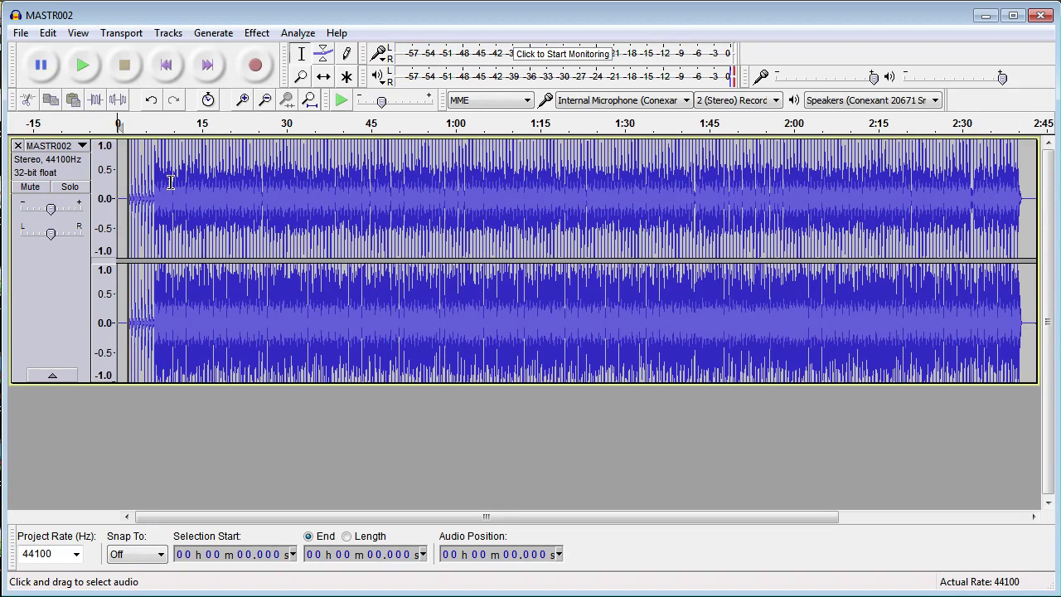
left_click(21, 33)
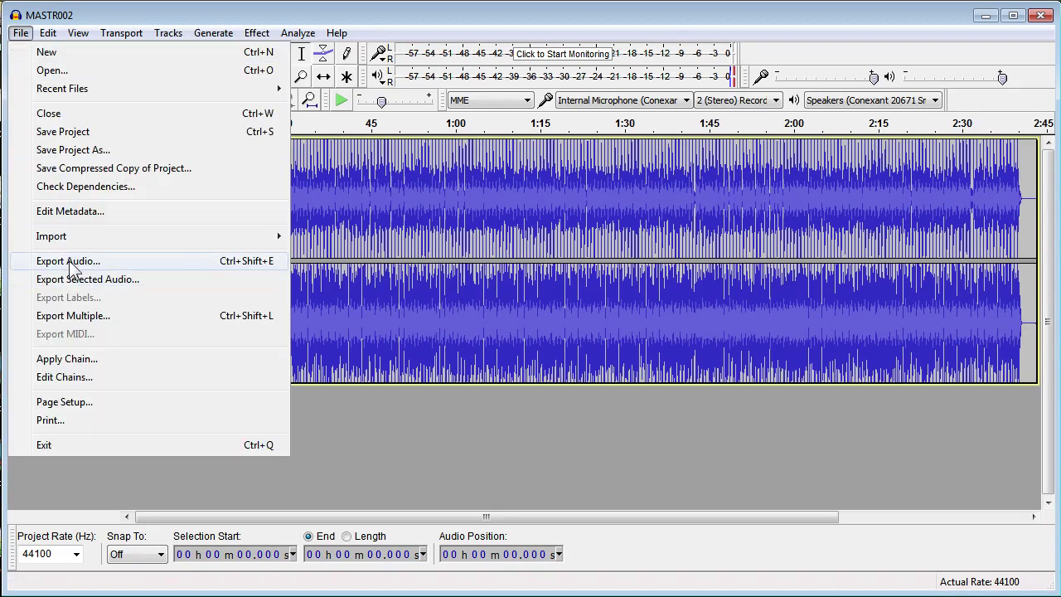
left_click(484, 18)
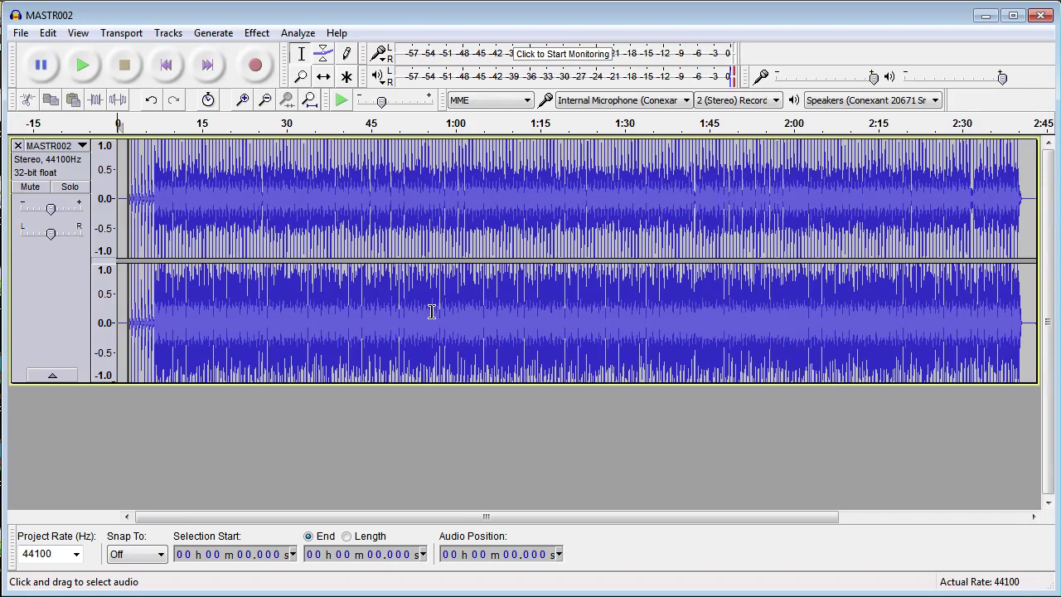
Step: Select the whole track and enter a dB limit of -6 in the Hard Limiter effect, closing it without applying
left_click(48, 32)
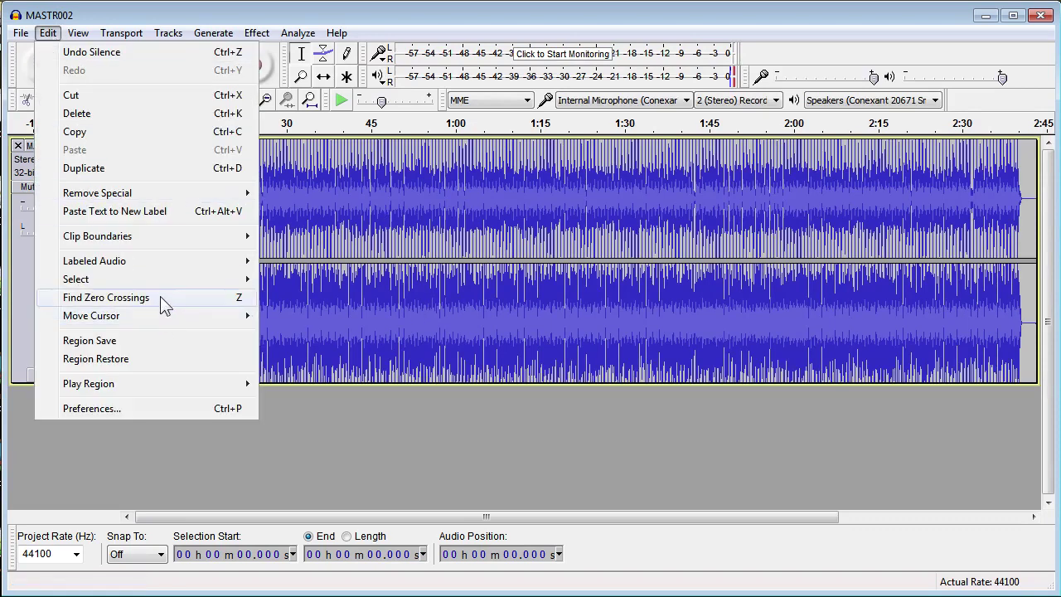
mouse_move(156, 276)
left_click(286, 277)
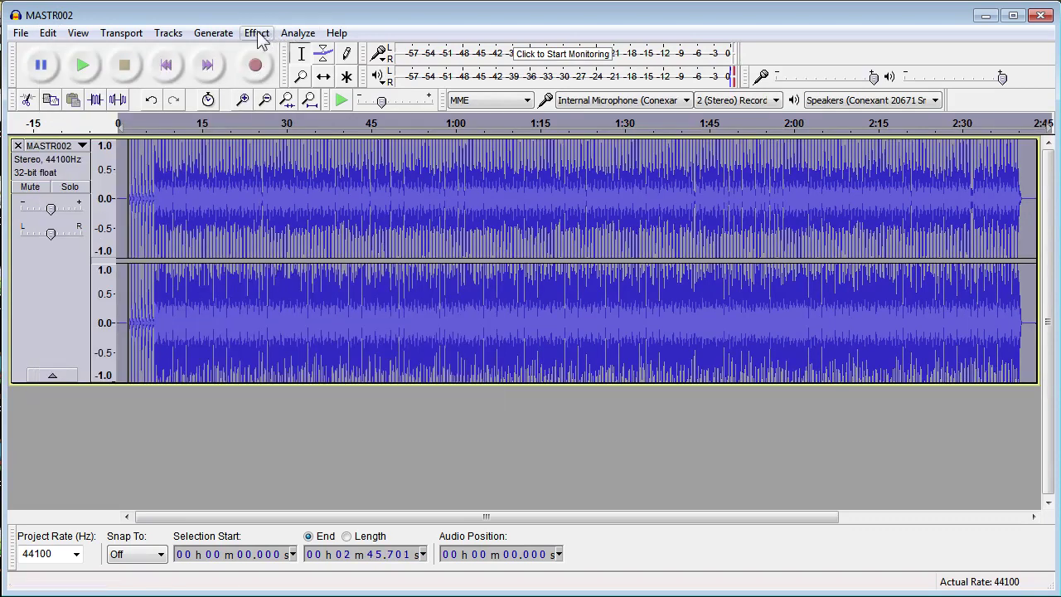
left_click(257, 33)
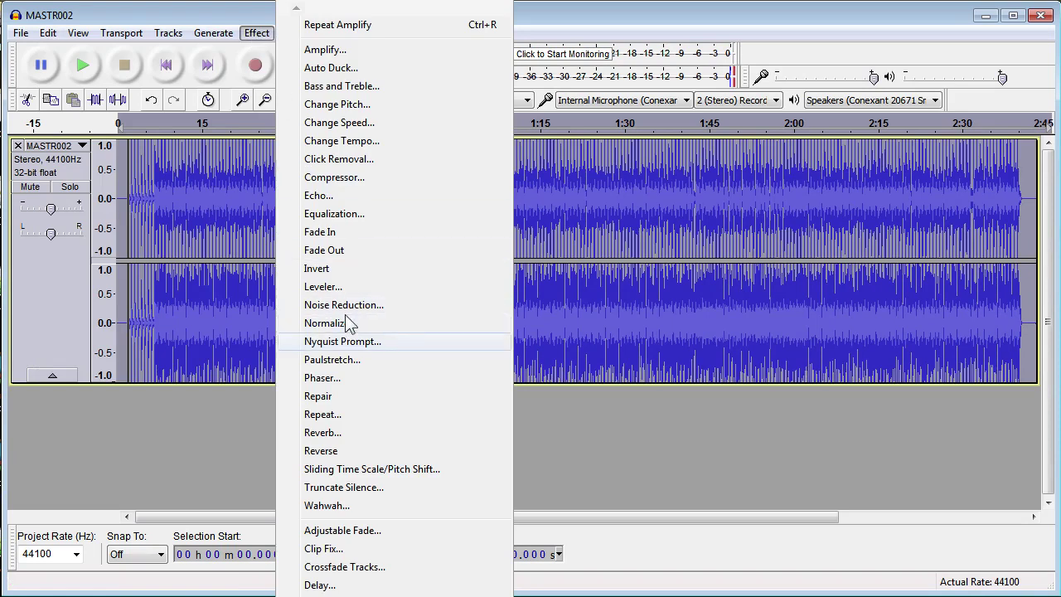
scroll(349, 323, "down", 4)
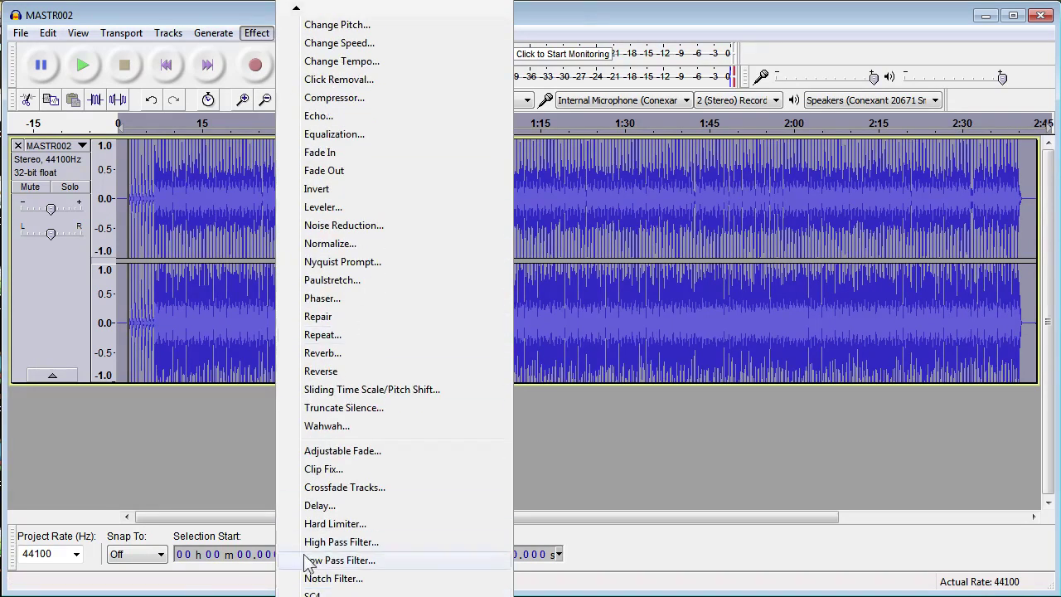
left_click(335, 523)
left_click_drag(292, 180, 191, 182)
type("-")
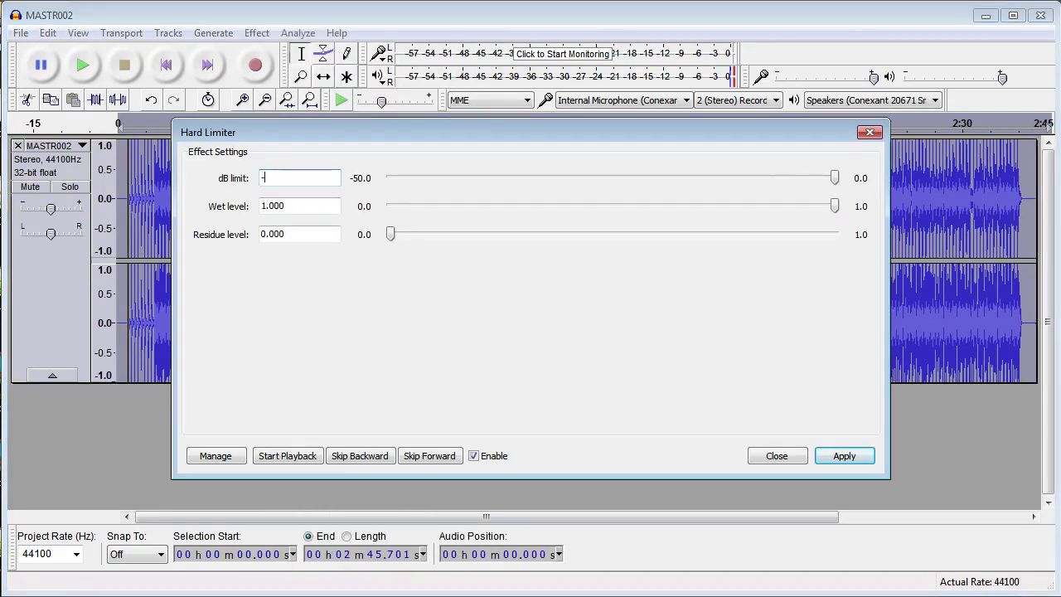
type("6")
left_click(870, 134)
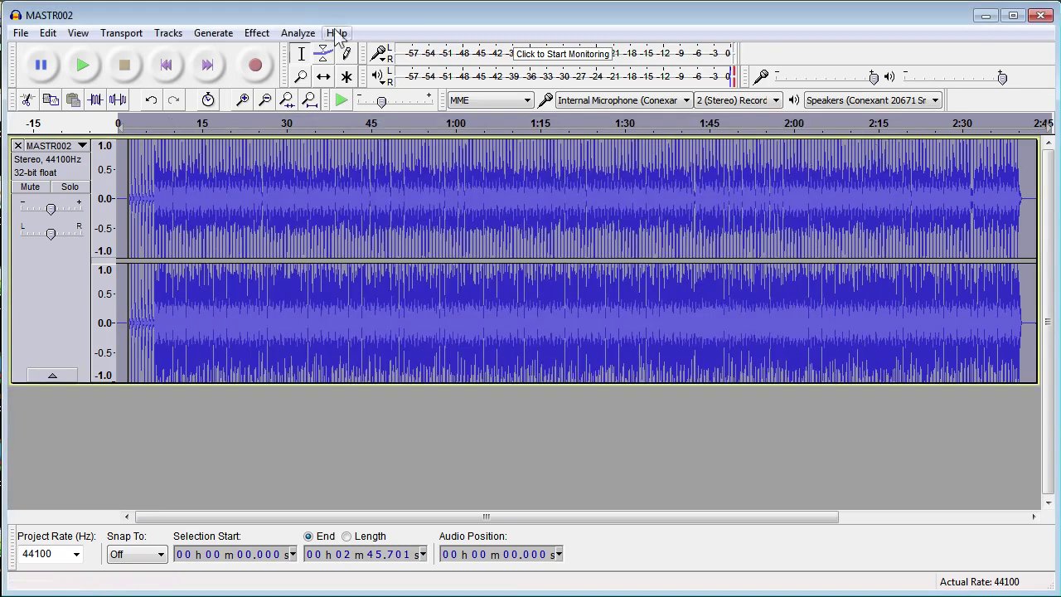
Step: Enter 6 dB amplification, a new peak amplitude of 1 dB and allowed clipping in the Amplify effect, then cancel it
left_click(256, 33)
key("Down")
key("Down")
key("Down")
key("Down")
key("Down")
key("Down")
key("Down")
key("Down")
key("Down")
key("Down")
key("Down")
key("Down")
key("Down")
key("Down")
key("Down")
key("Down")
key("Down")
key("Down")
key("Down")
key("Down")
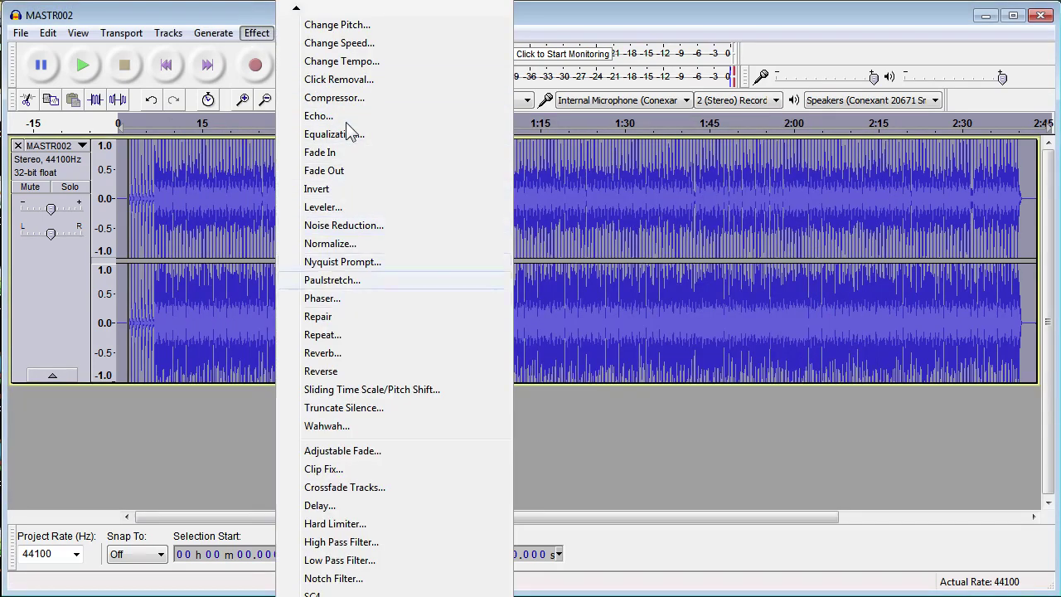
key("Down")
key("Down")
key("Down")
key("Down")
key("Down")
key("Down")
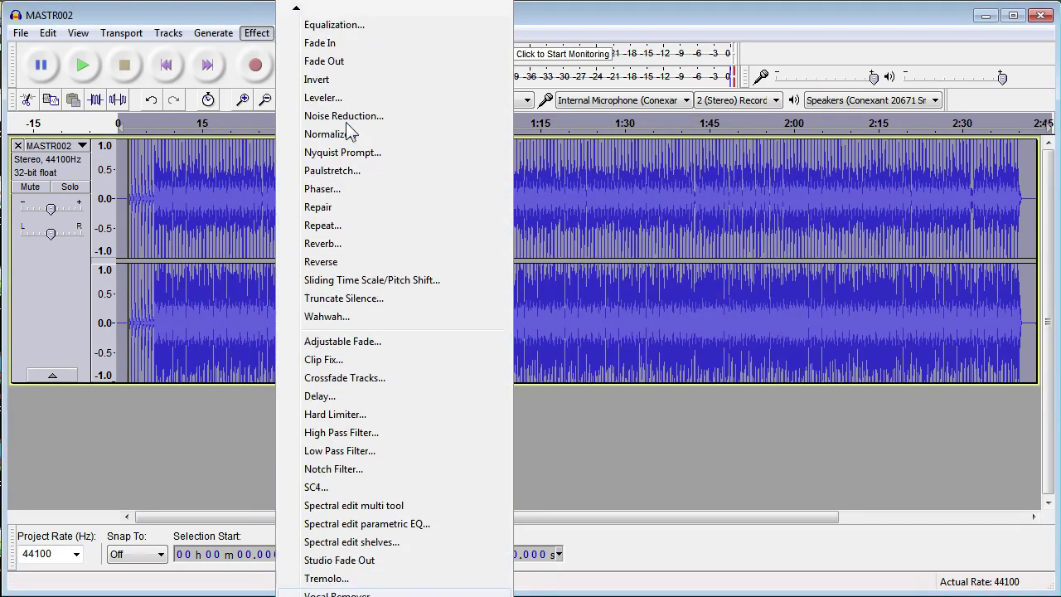
left_click(342, 52)
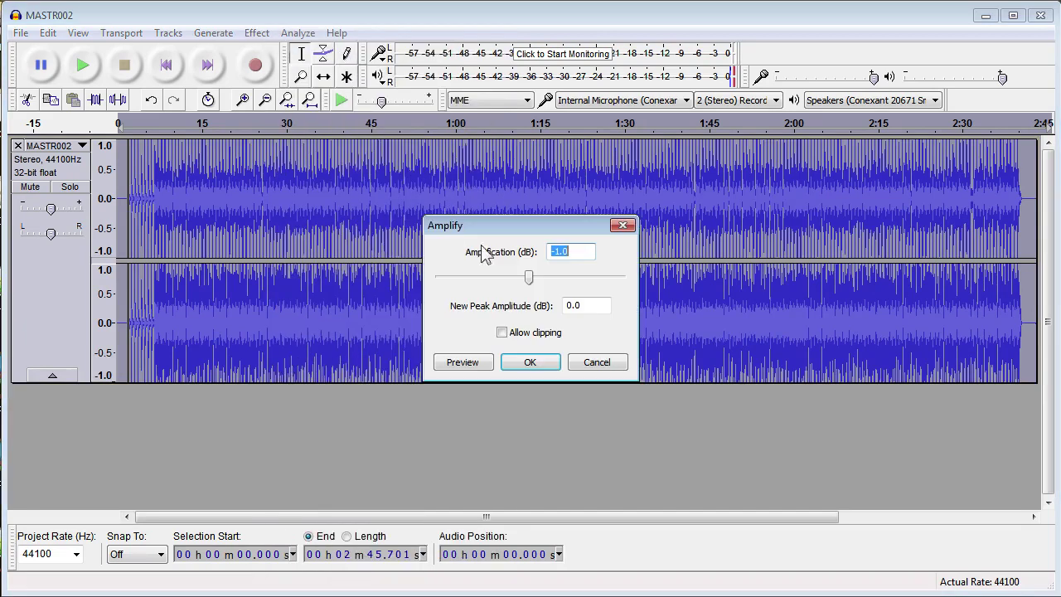
type("6")
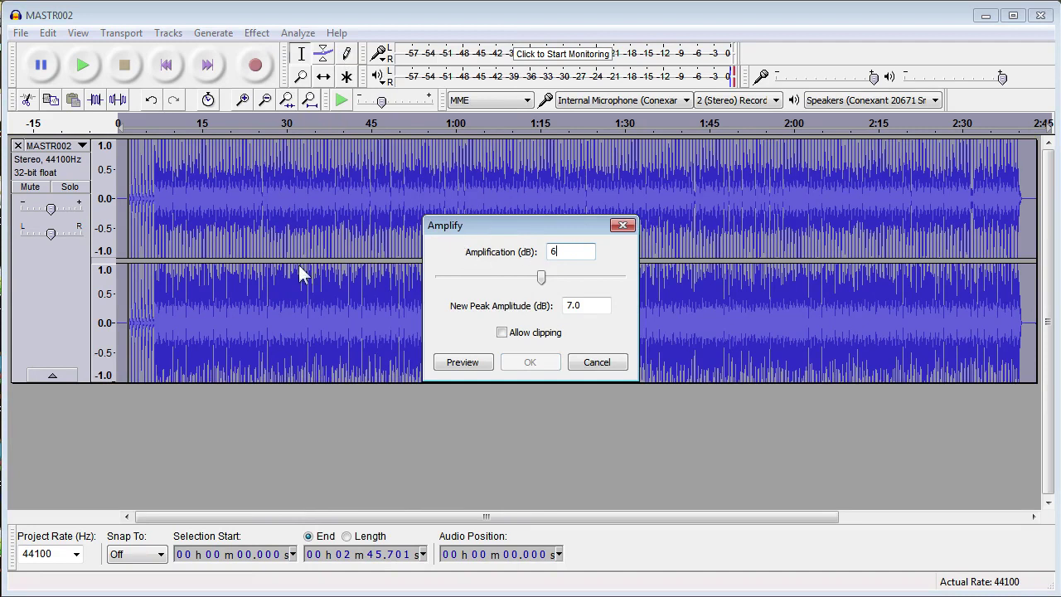
left_click(580, 303)
left_click_drag(598, 309, 490, 313)
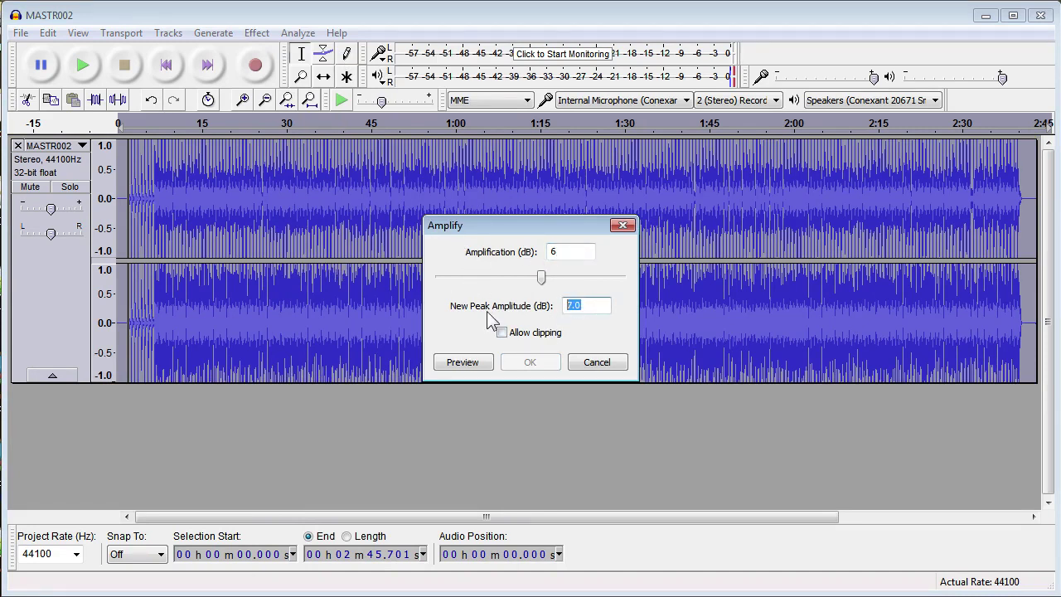
type("1")
left_click(530, 333)
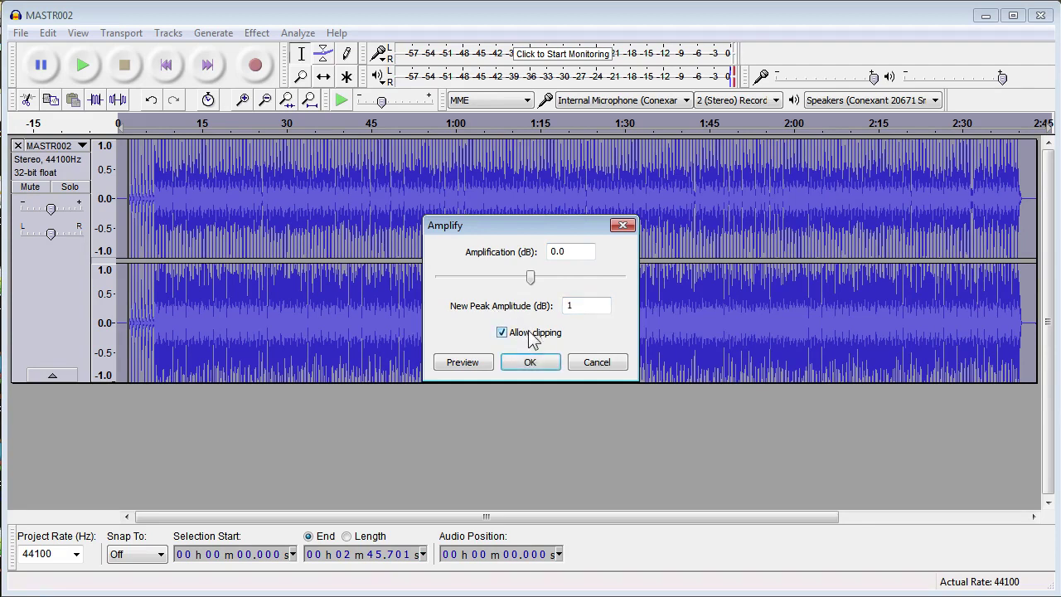
left_click(607, 366)
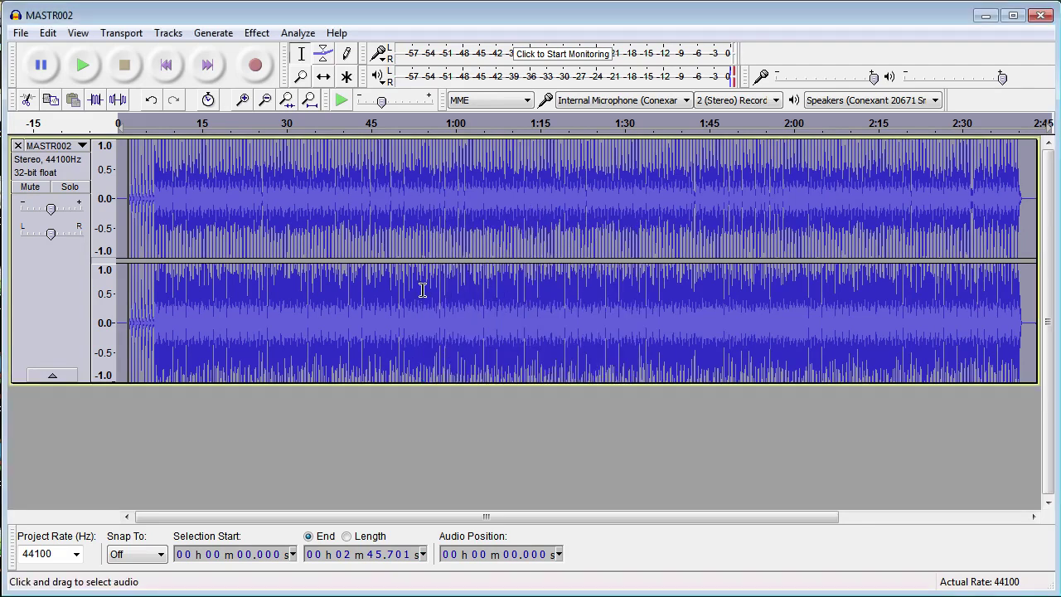
Step: Open the Silence generator at the start and again at the end of the track, closing it each time without generating anything
left_click(178, 66)
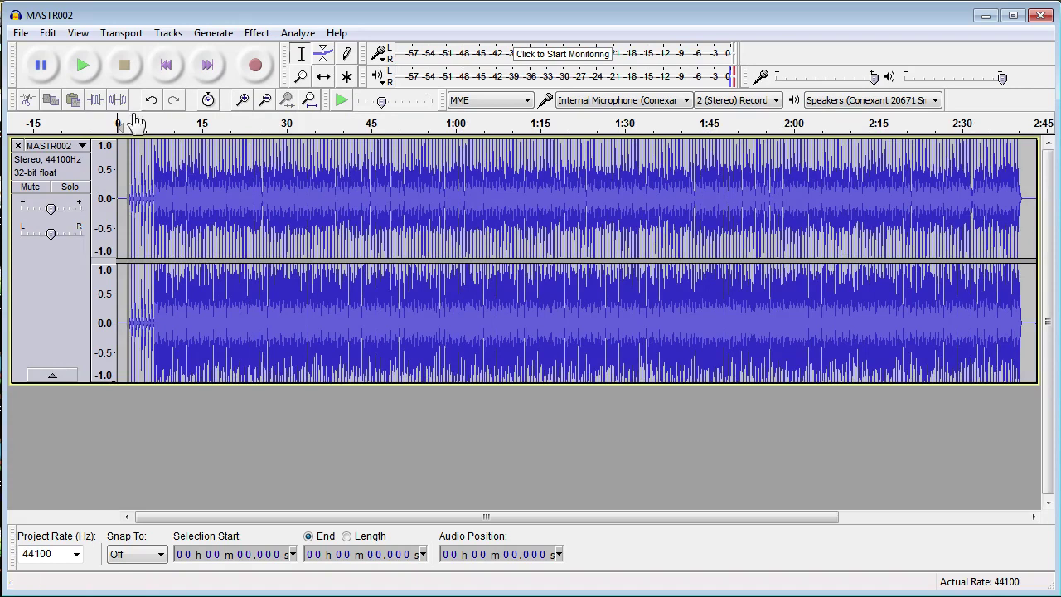
left_click(213, 33)
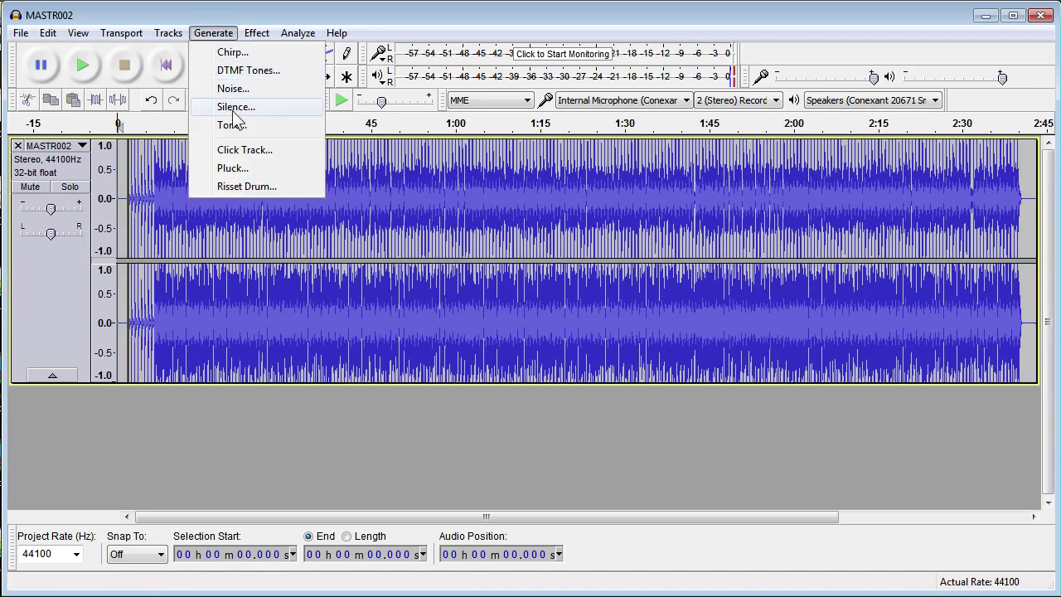
left_click(237, 107)
left_click(622, 257)
left_click(207, 66)
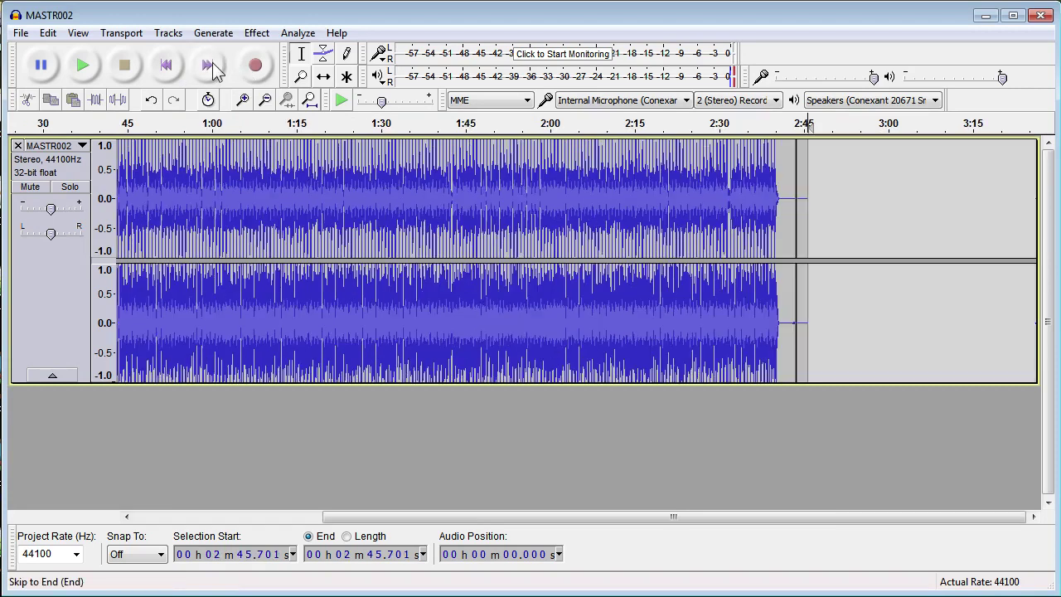
left_click(218, 34)
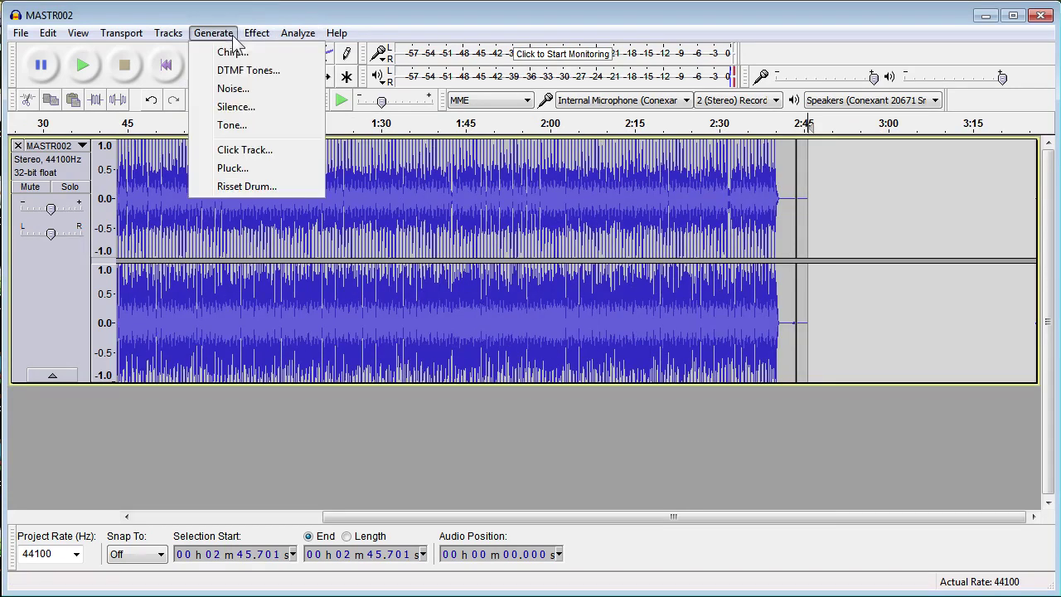
left_click(236, 107)
left_click(622, 255)
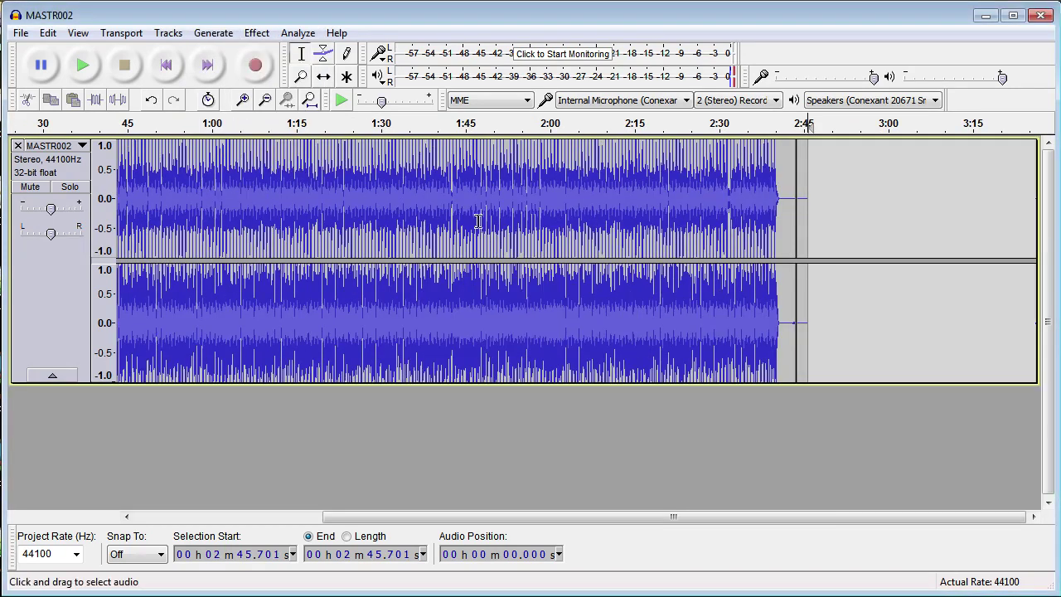
Step: Review the available audio export commands and return the cursor to the start of the track
left_click(20, 33)
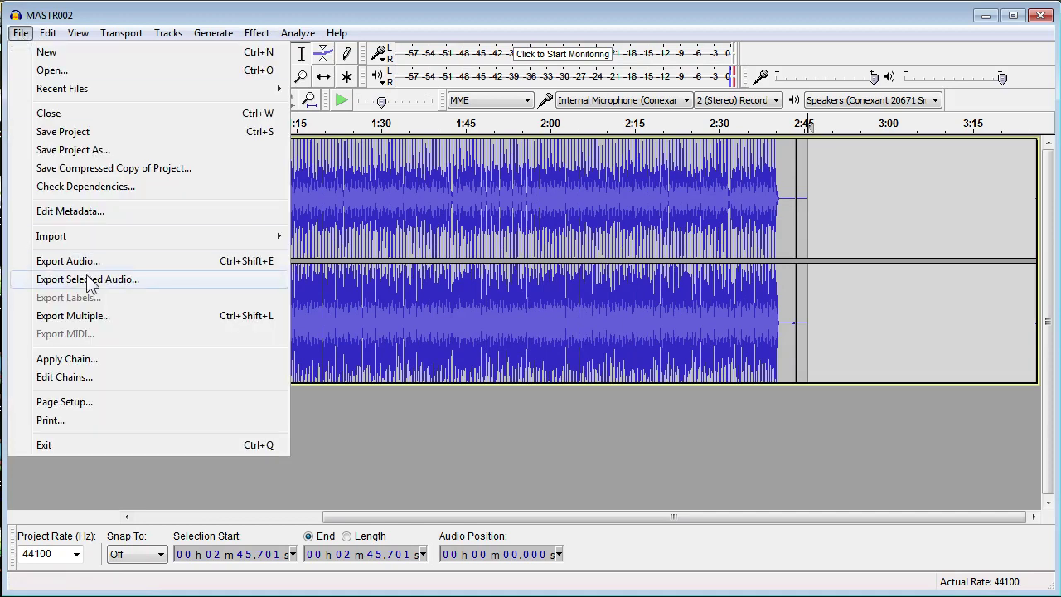
left_click(495, 33)
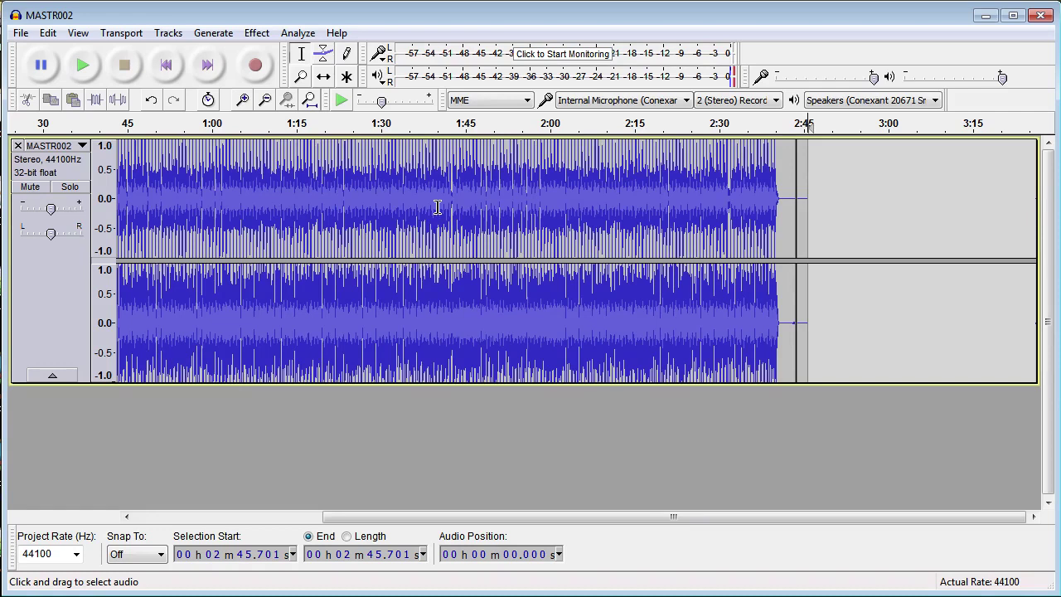
left_click(165, 67)
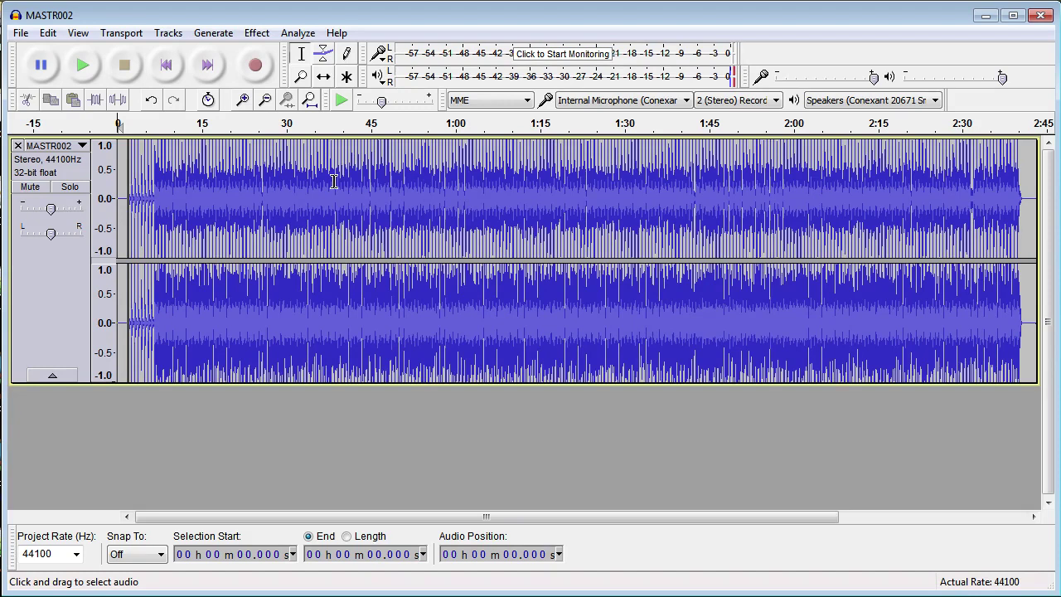
left_click(308, 184)
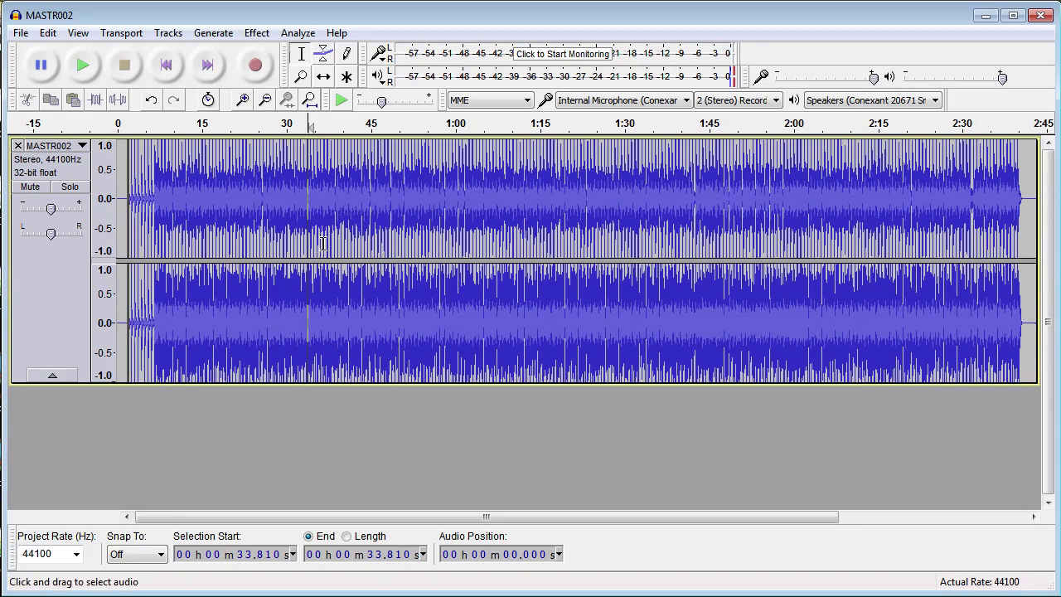
left_click(256, 225)
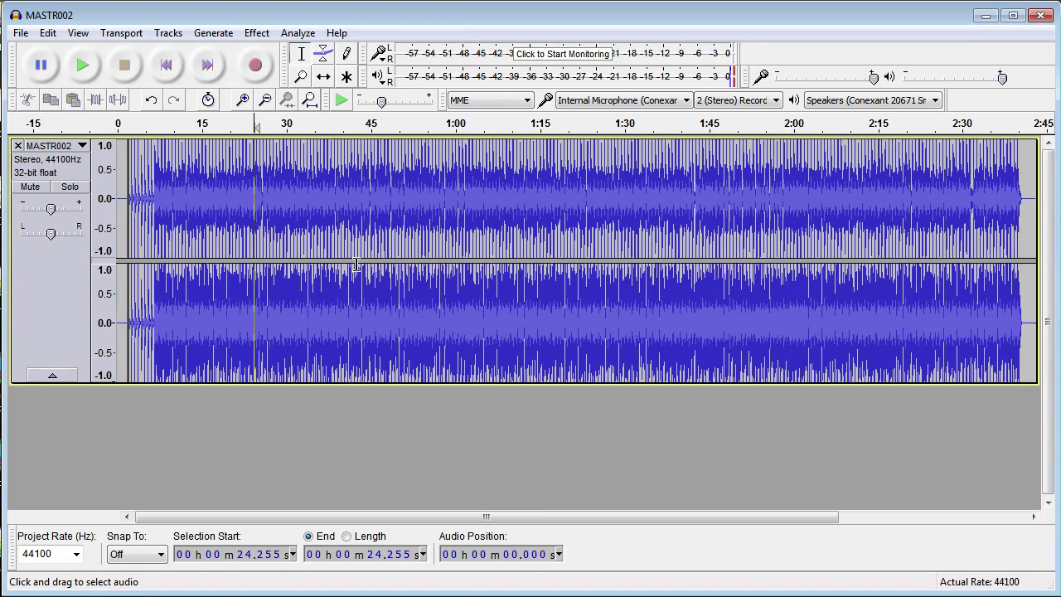
left_click(249, 207)
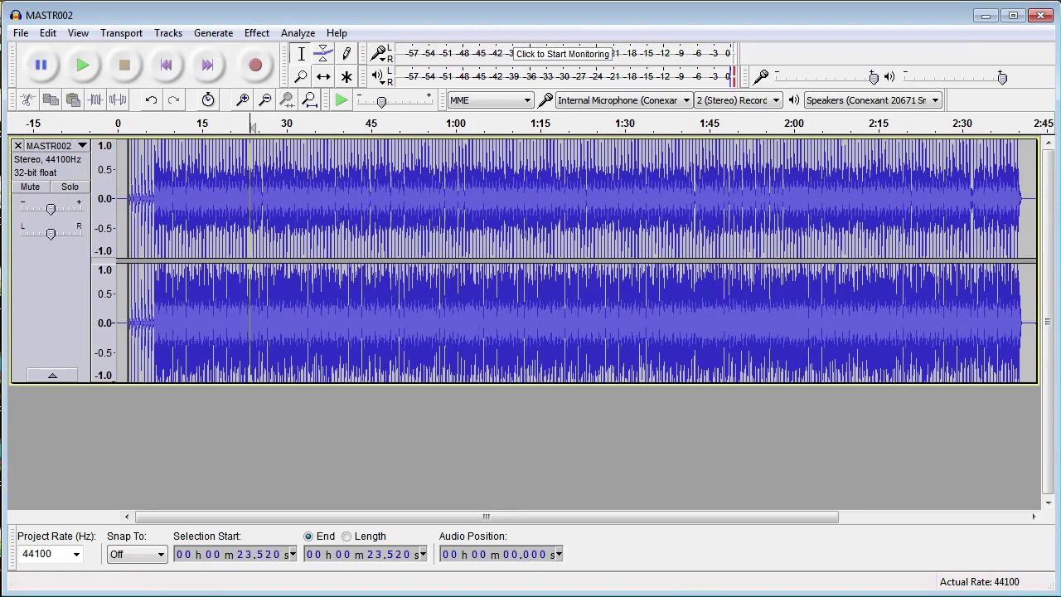
key("alt+Tab")
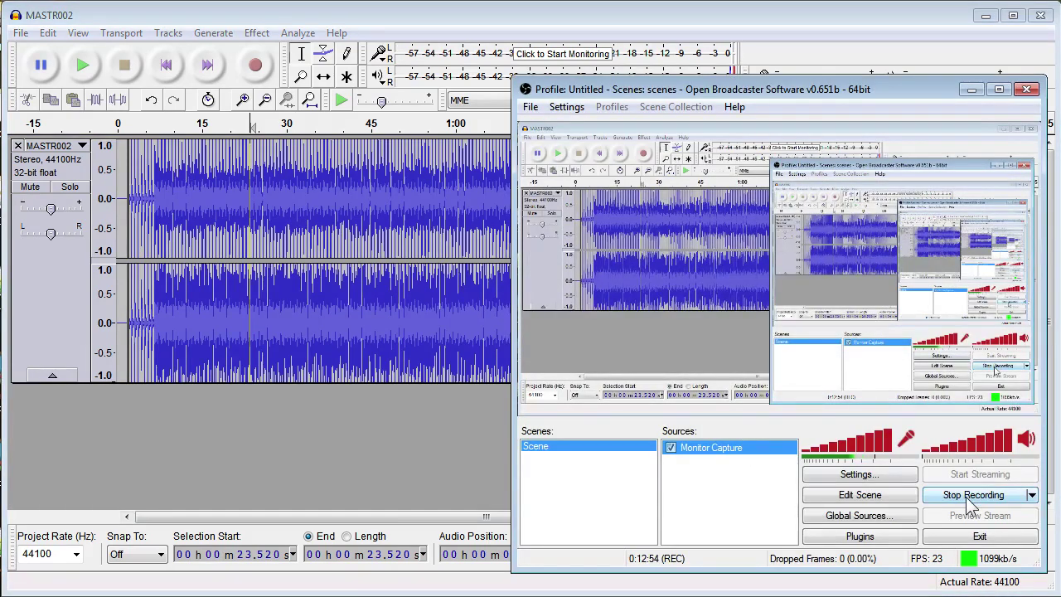